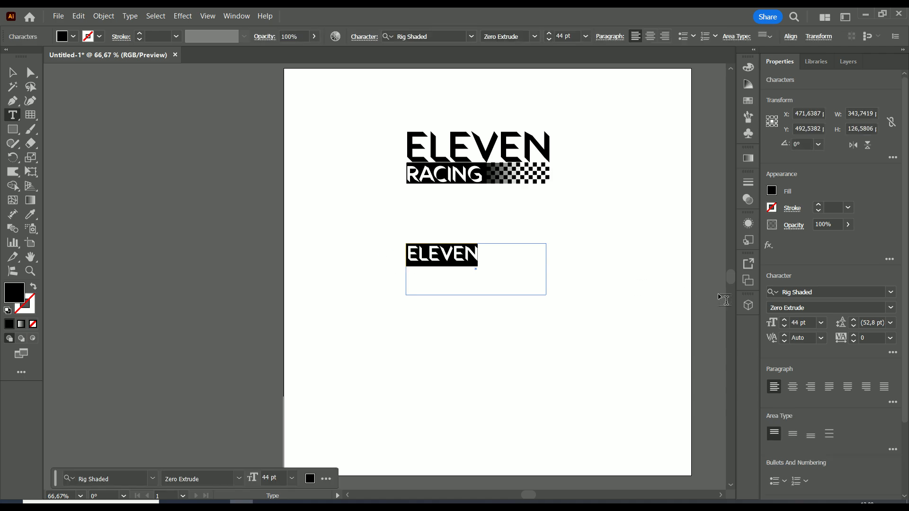
Set the ELEVEN text's font size to 80 pt
left_click(785, 319)
left_click(787, 320)
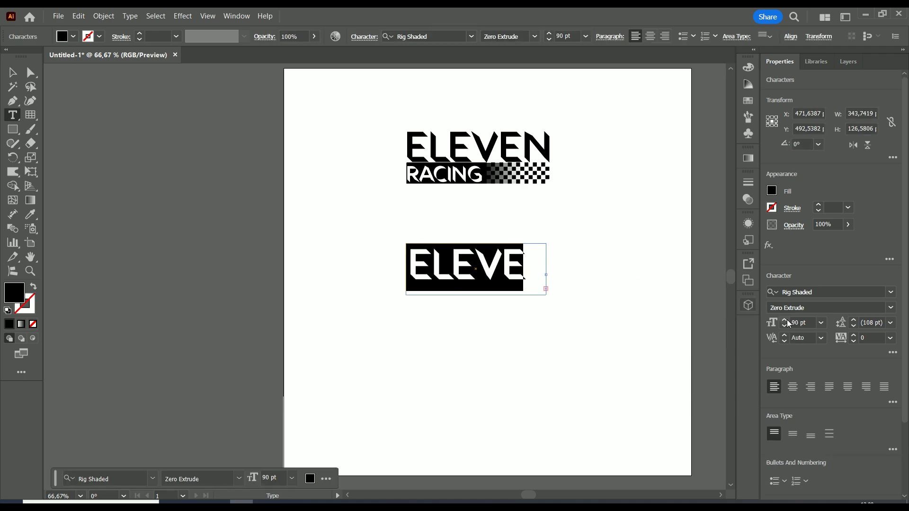
left_click(785, 325)
left_click(611, 249)
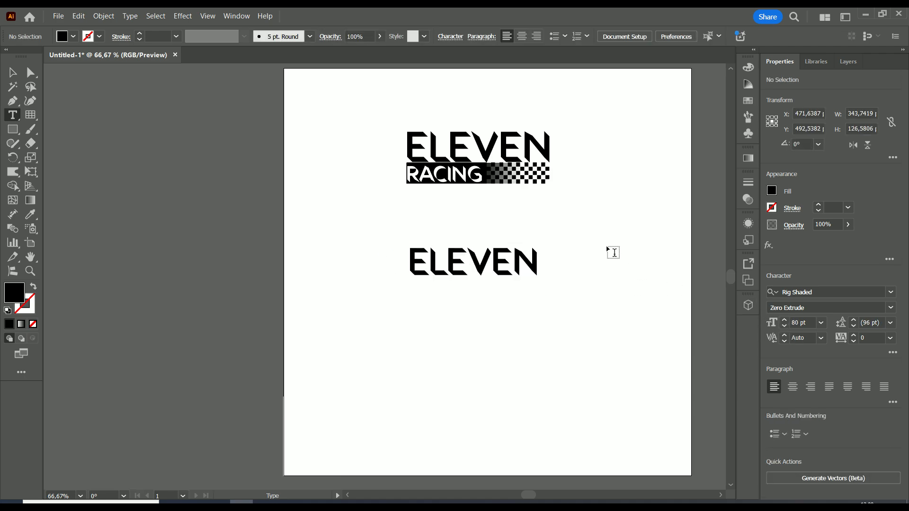
Duplicate the ELEVEN text and place the copy just below the original
key("v")
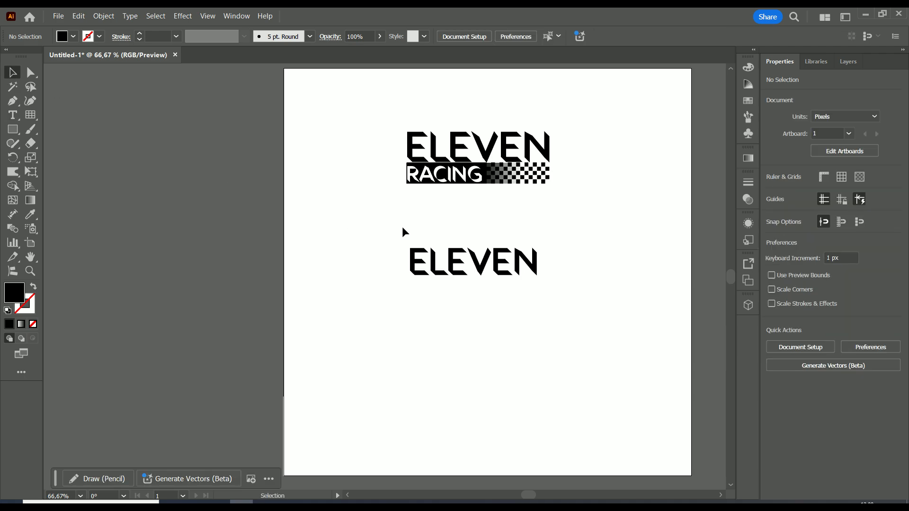
key("ctrl+1")
left_click_drag(463, 280, 453, 319)
Replace the duplicated text's content with RACING
key("t")
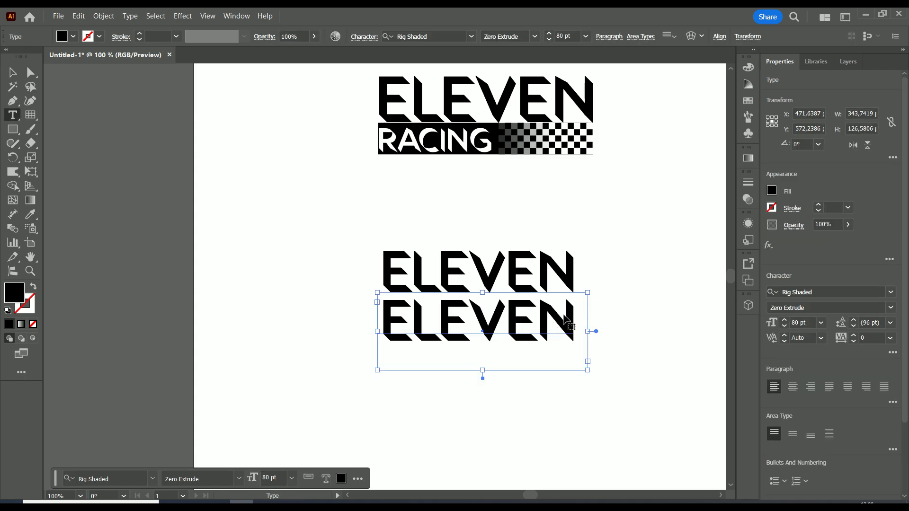
double_click(551, 316)
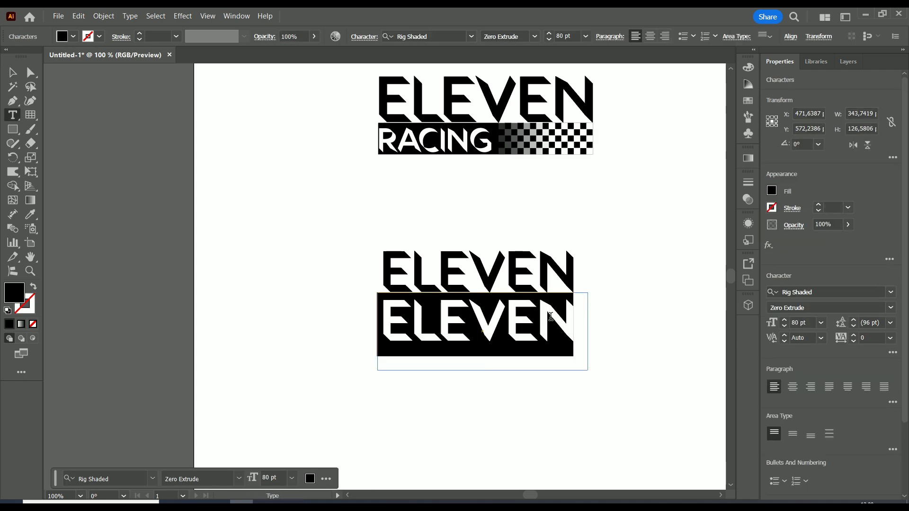
type("RACING")
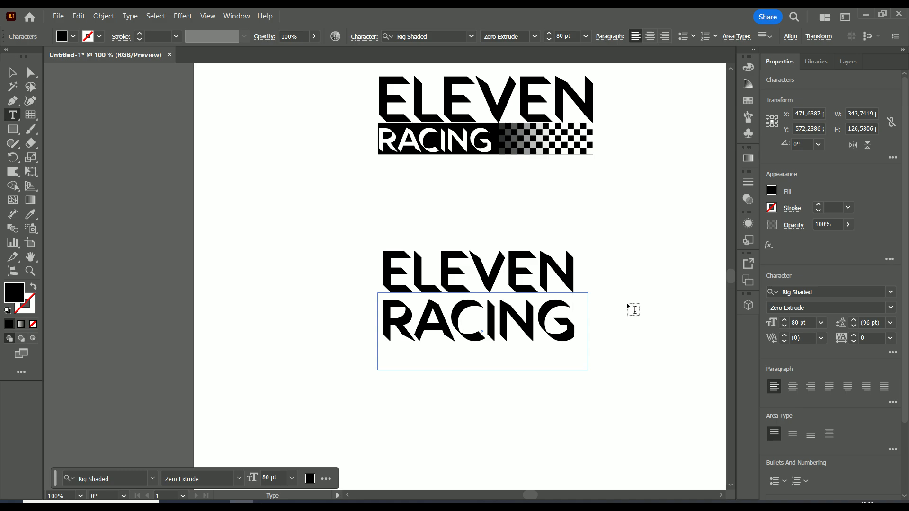
Set the RACING text's font size to 50 pt
left_click(561, 346)
left_click_drag(570, 339, 381, 334)
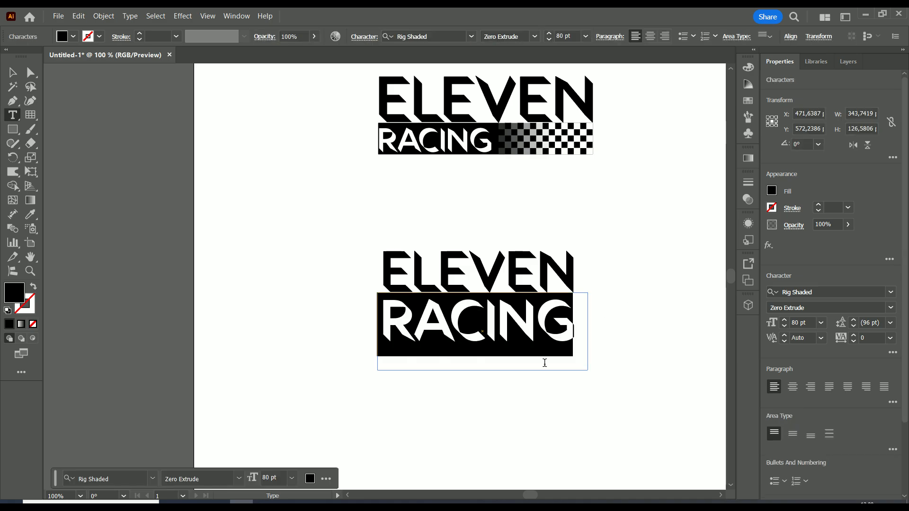
left_click(784, 326)
left_click(784, 326)
left_click(784, 326)
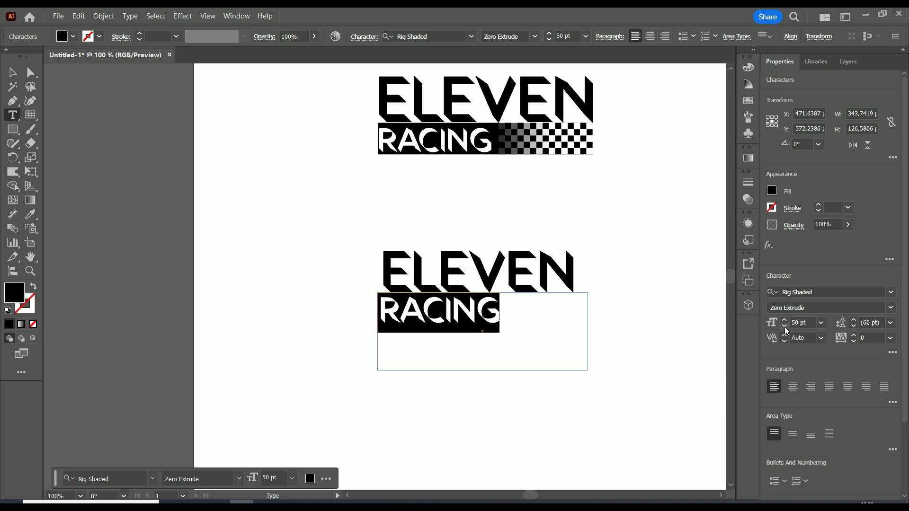
left_click(784, 327)
left_click(785, 319)
left_click(12, 72)
left_click(648, 265)
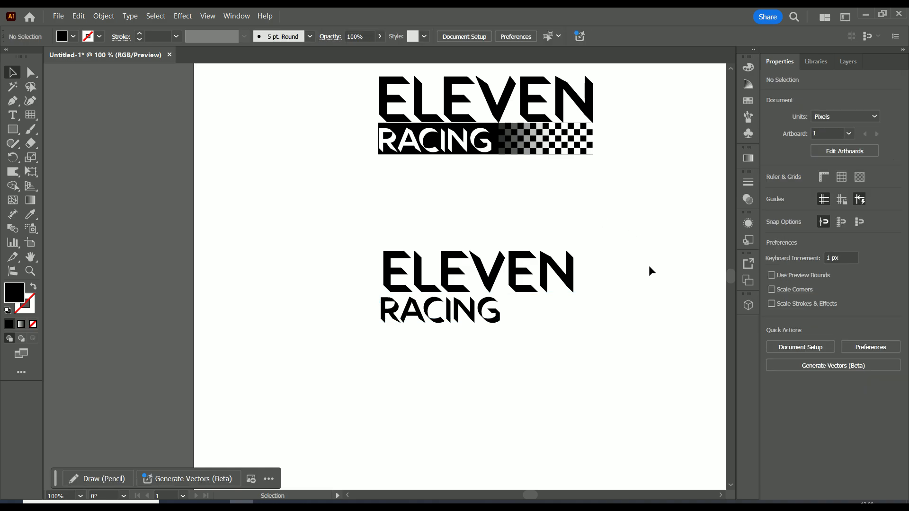
Draw a black rectangle about 197 × 49 px and move it directly under the ELEVEN text, over RACING
key("ctrl+minus")
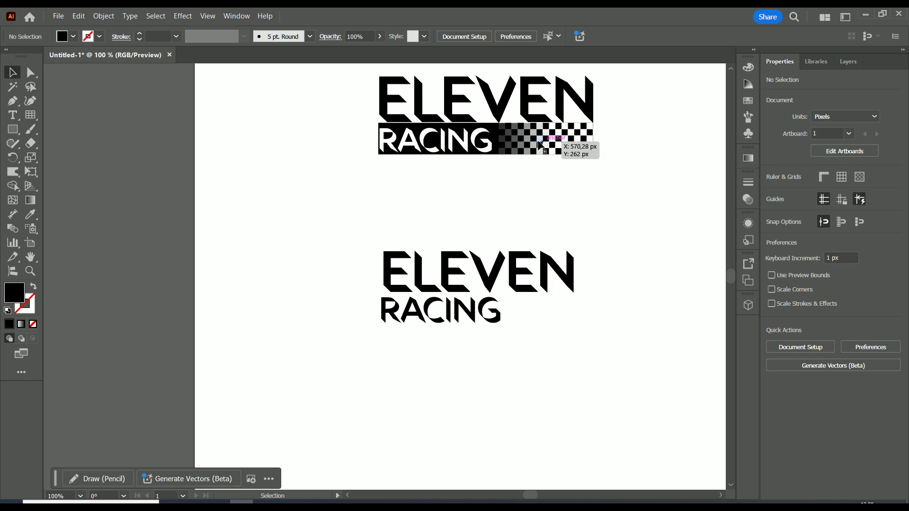
left_click(12, 129)
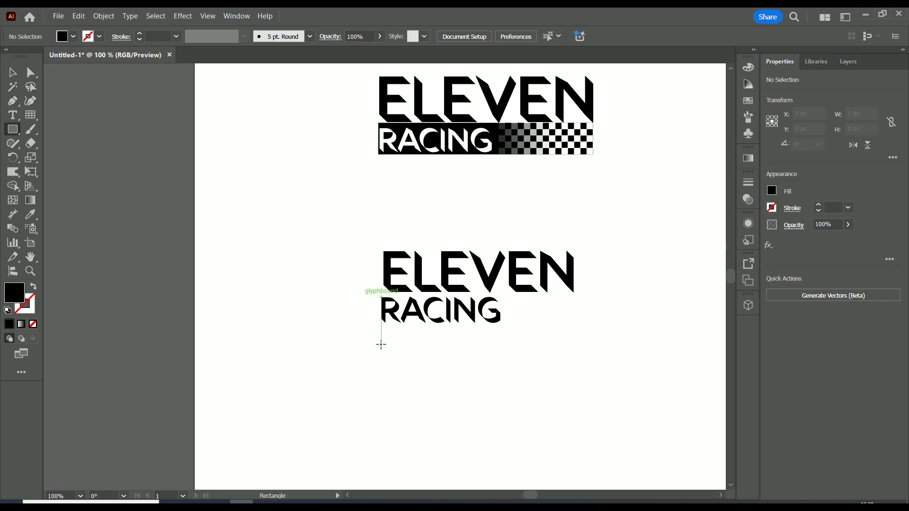
left_click_drag(381, 345, 501, 374)
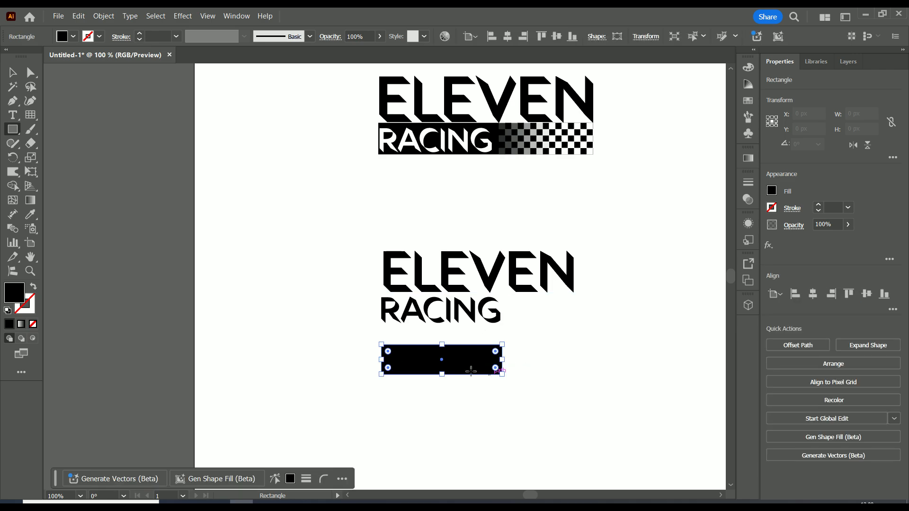
left_click_drag(442, 359, 441, 311)
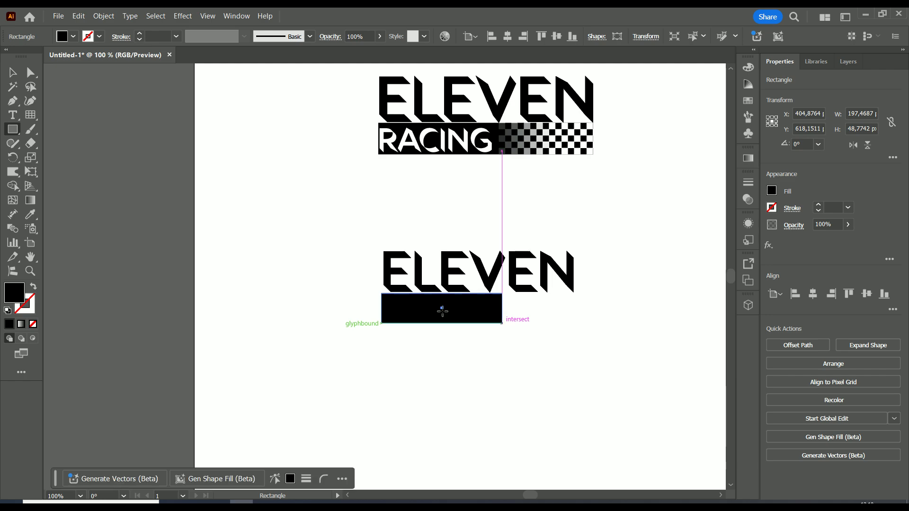
Send the black rectangle to the back behind the RACING text
scroll(495, 333, "up", 2)
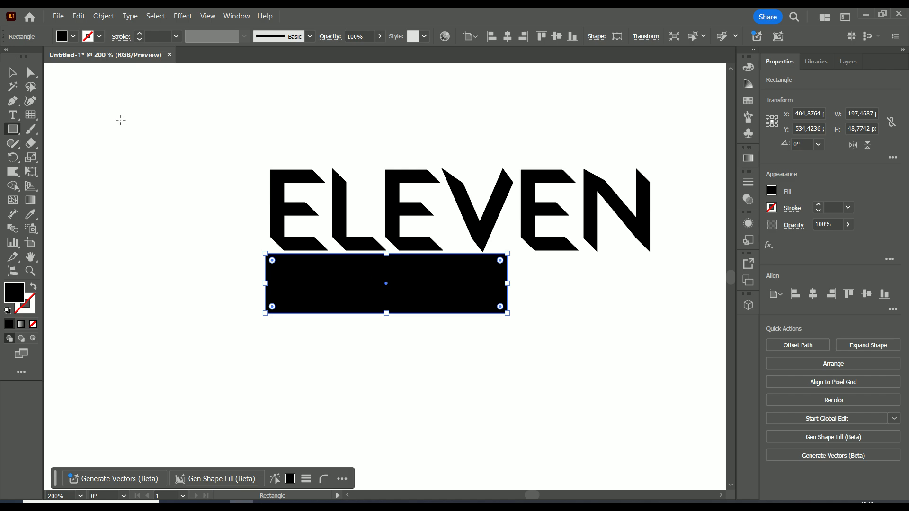
left_click(7, 73)
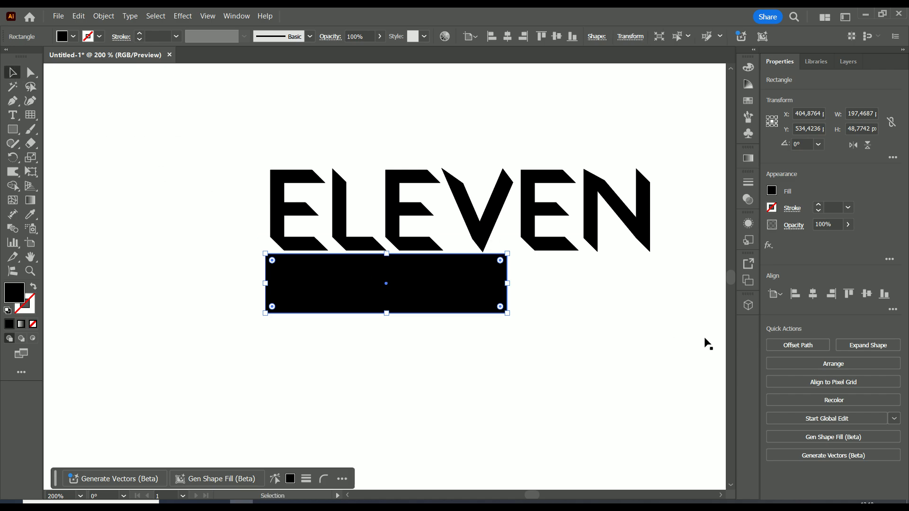
left_click(814, 365)
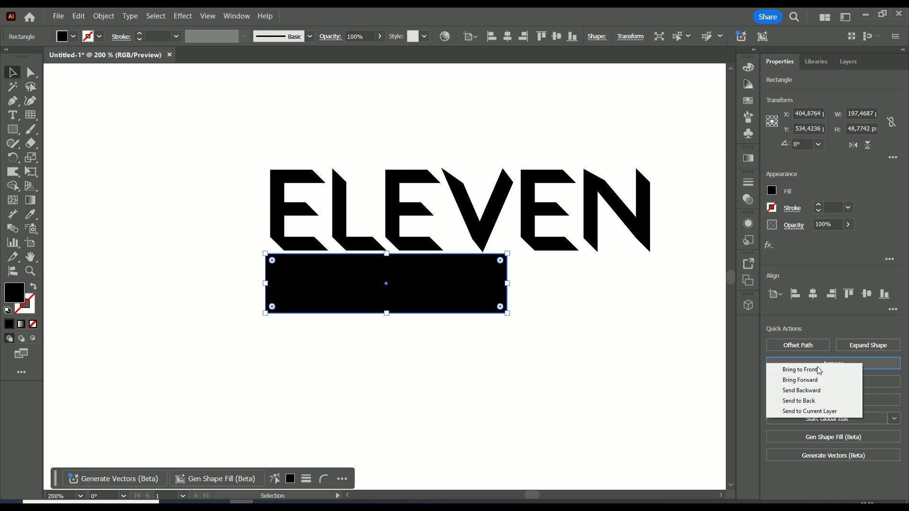
left_click(818, 401)
Change the RACING text's fill colour to white
left_click(424, 363)
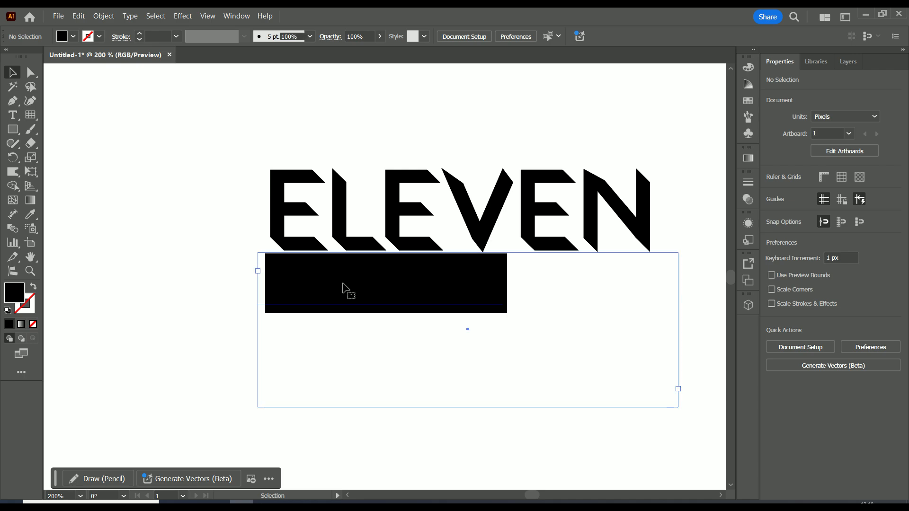
left_click(344, 288)
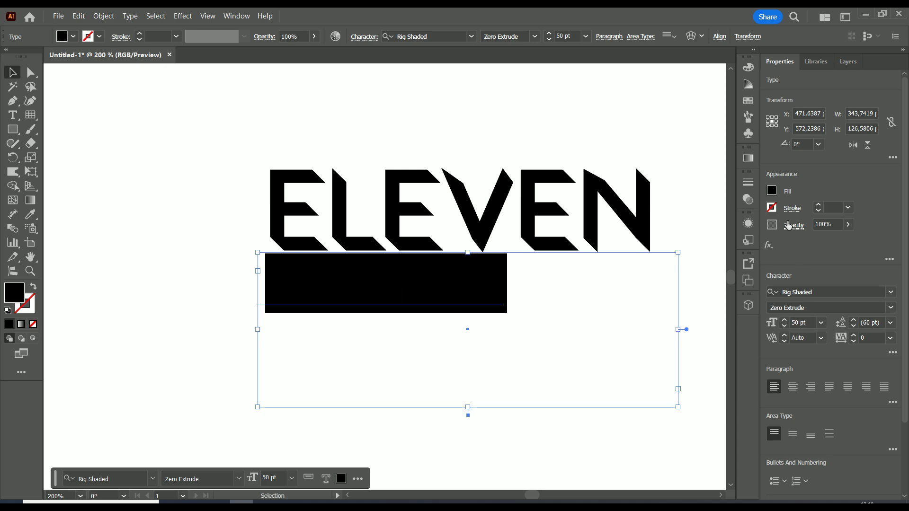
left_click(772, 191)
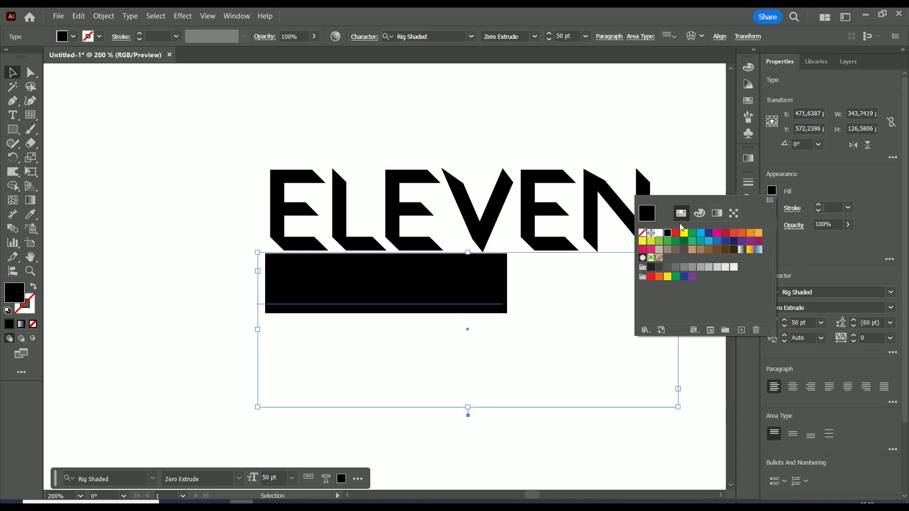
left_click(659, 234)
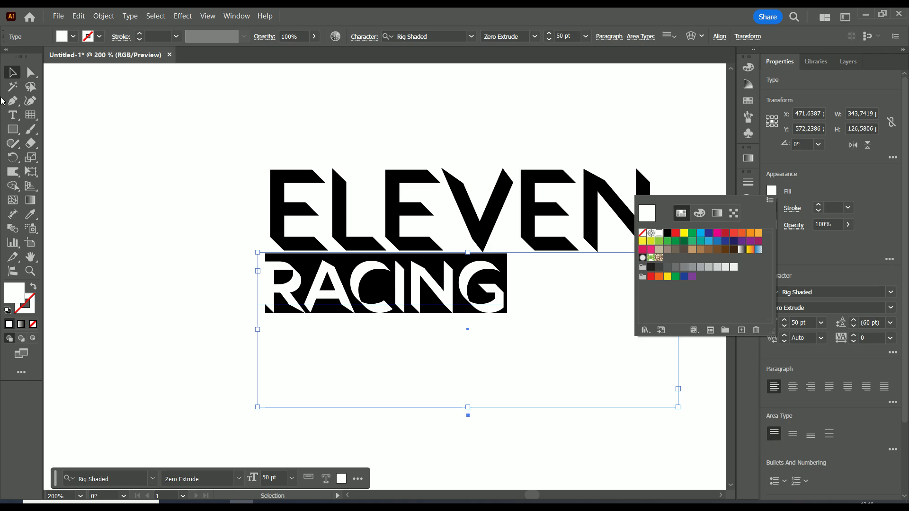
Set the RACING text to 48 pt and nudge it into place inside the black rectangle
key("Escape")
left_click(255, 317)
left_click(390, 277)
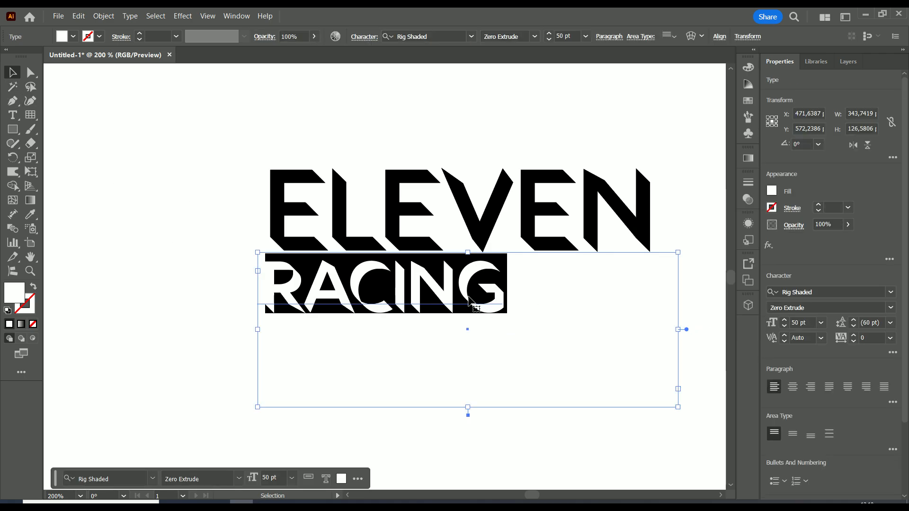
left_click_drag(477, 307, 480, 304)
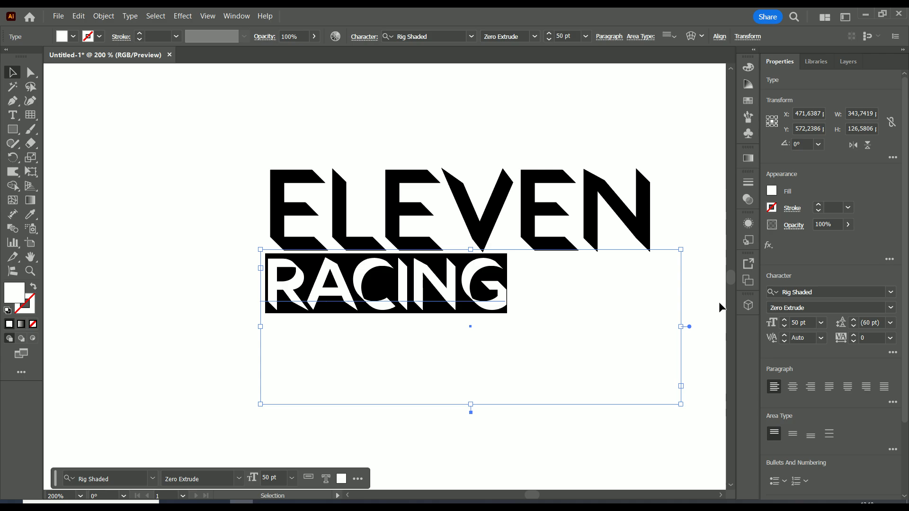
left_click(784, 326)
left_click(784, 326)
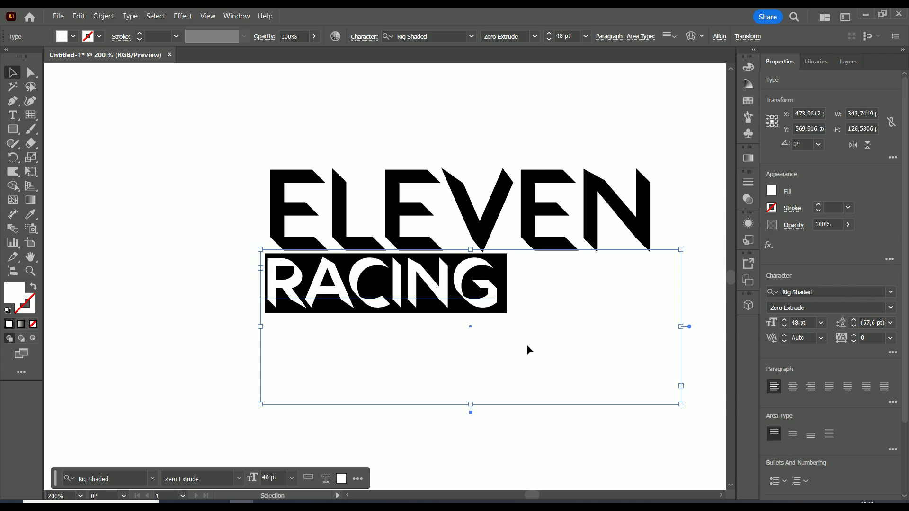
left_click(188, 309)
left_click_drag(299, 298, 301, 297)
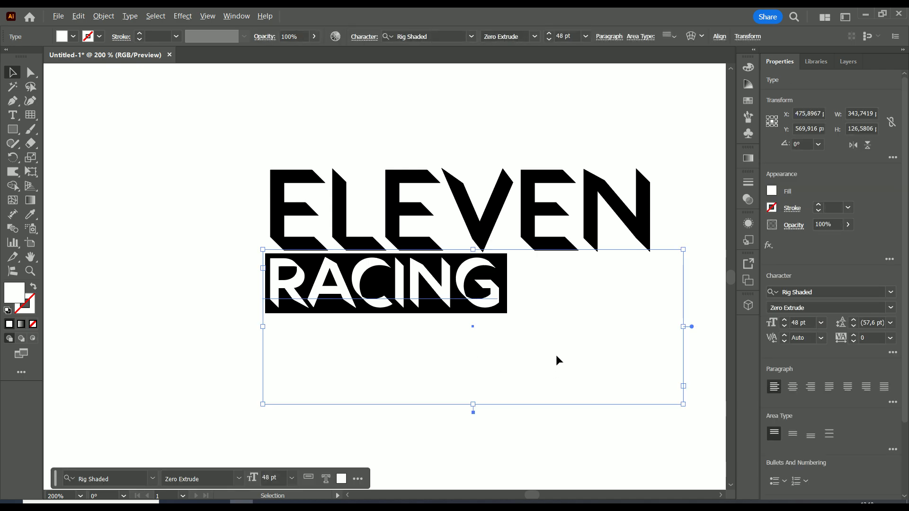
scroll(556, 355, "down", 2)
left_click(573, 175)
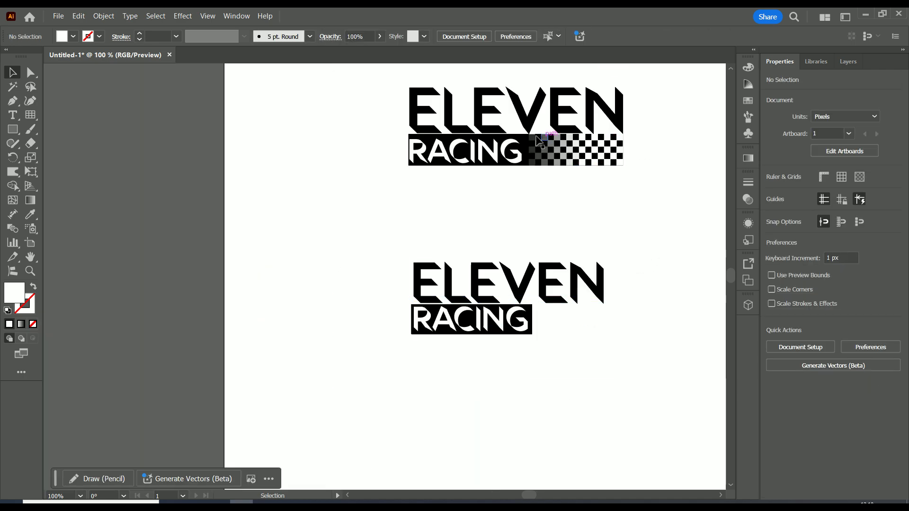
scroll(638, 327, "up", 2, "alt")
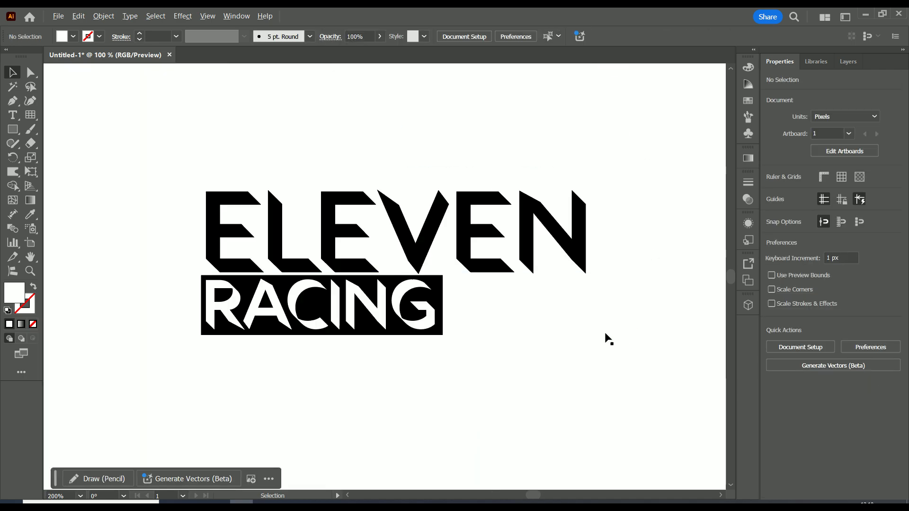
left_click_drag(487, 397, 472, 357)
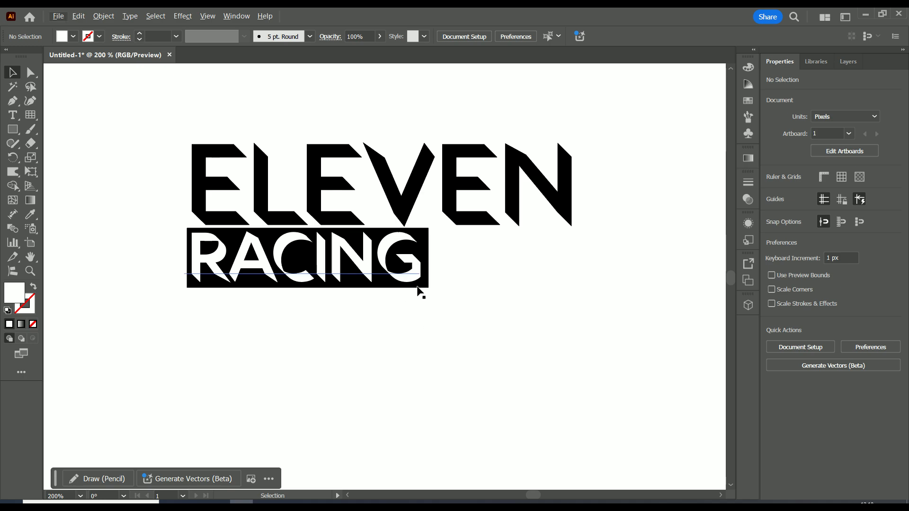
left_click(424, 240)
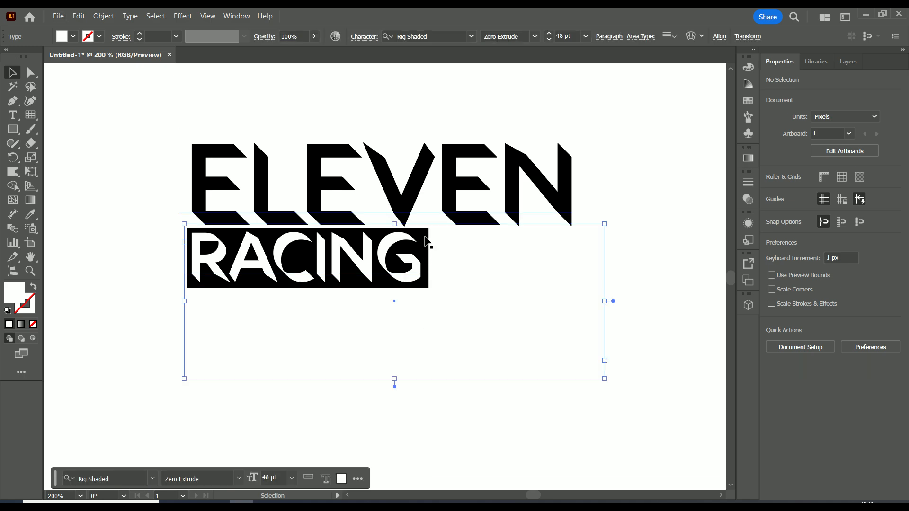
left_click(431, 287)
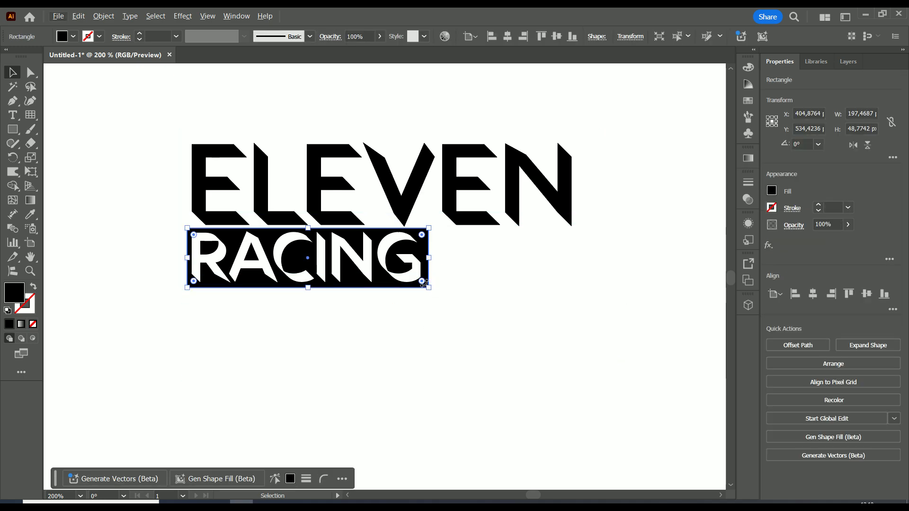
scroll(423, 286, "up", 5, "alt")
left_click_drag(441, 287, 433, 432)
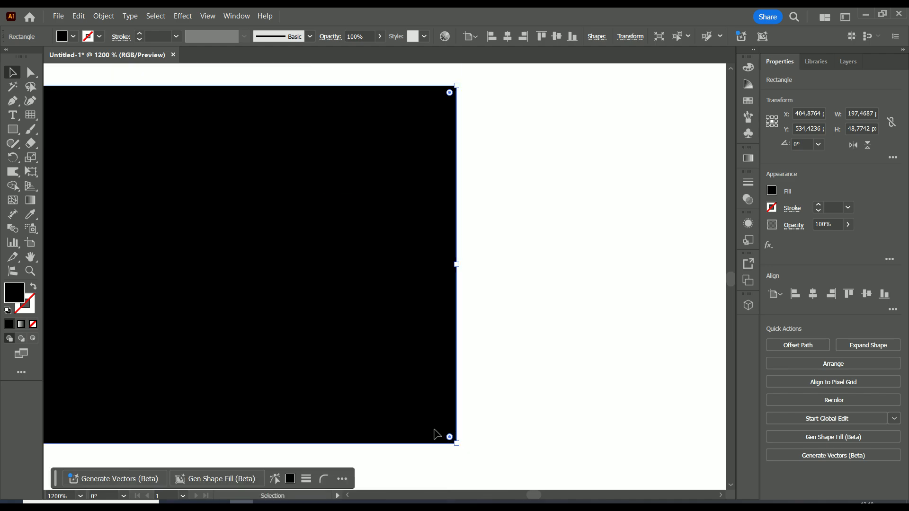
scroll(439, 427, "down", 4, "alt")
key("ctrl+z")
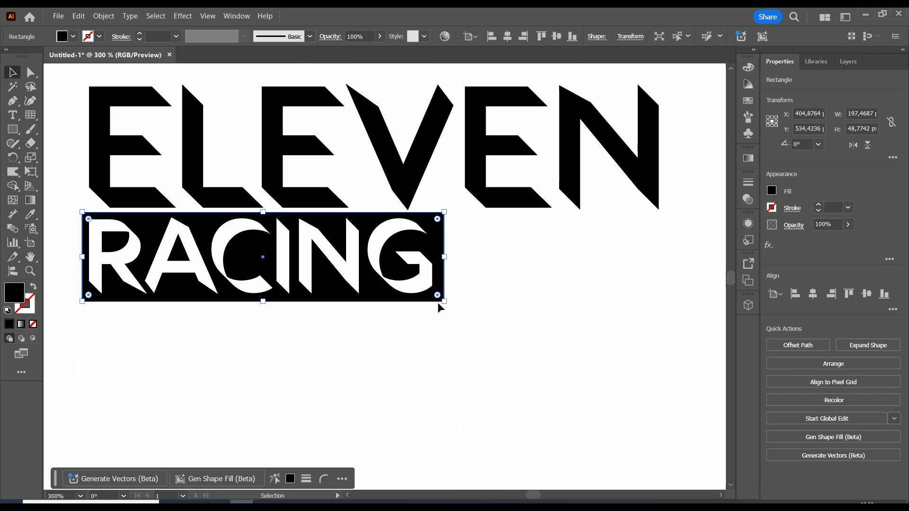
Duplicate the black rectangle below the RACING block
left_click_drag(440, 291, 521, 372)
scroll(520, 372, "down", 2)
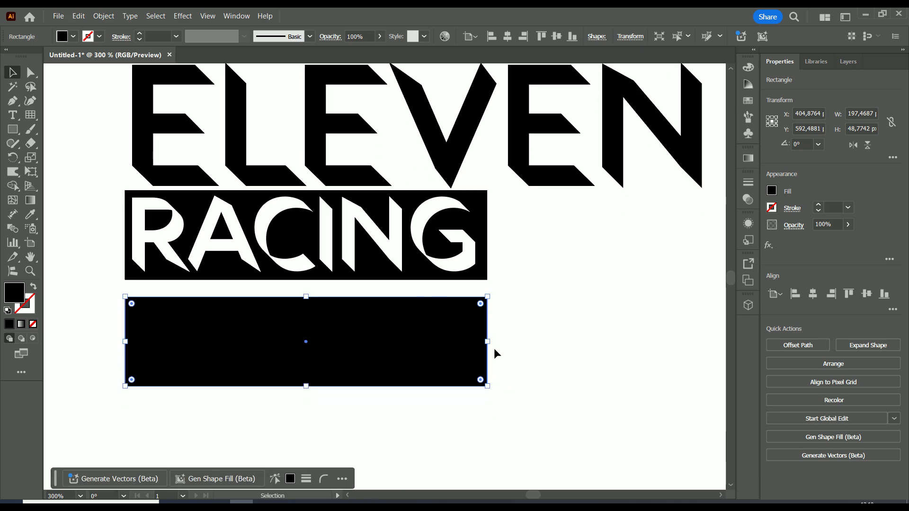
Shorten the duplicate rectangle to about 117 px wide and move it beside the right end of the RACING block
left_click_drag(487, 341, 335, 341)
left_click_drag(250, 342, 609, 325)
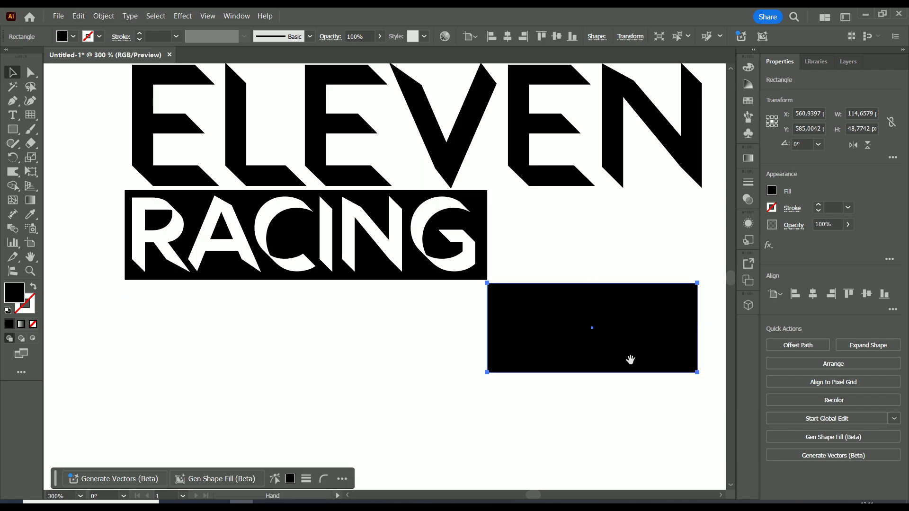
left_click_drag(627, 375, 494, 392)
left_click_drag(558, 341, 563, 341)
scroll(513, 379, "down", 2)
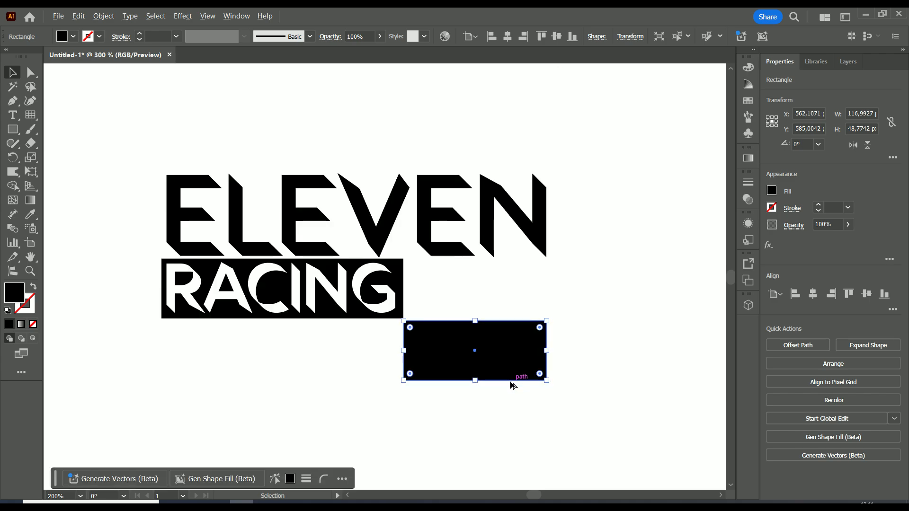
scroll(509, 379, "up", 2)
scroll(513, 289, "down", 2)
scroll(475, 341, "up", 4)
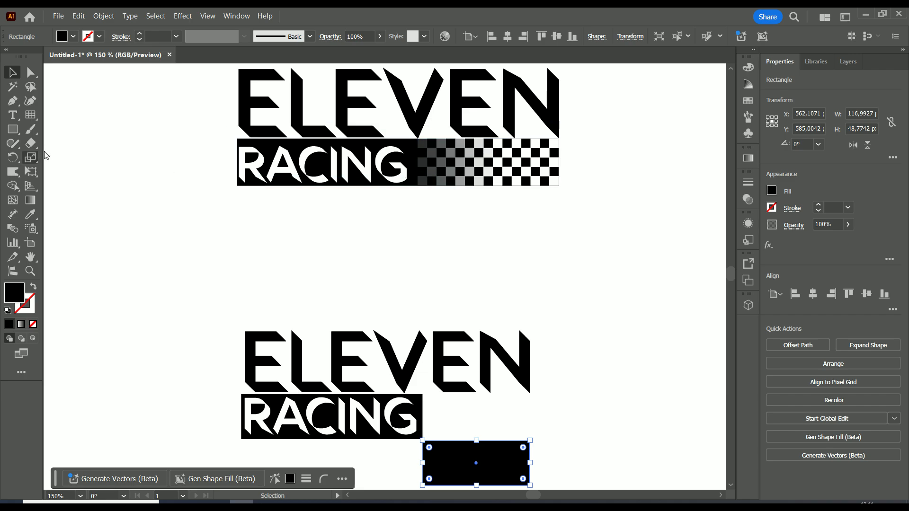
With the Rectangular Grid tool set to 4 horizontal and 4 vertical dividers, draw a grid about 58.5 px square below the short rectangle
left_click(33, 118)
left_click(32, 119)
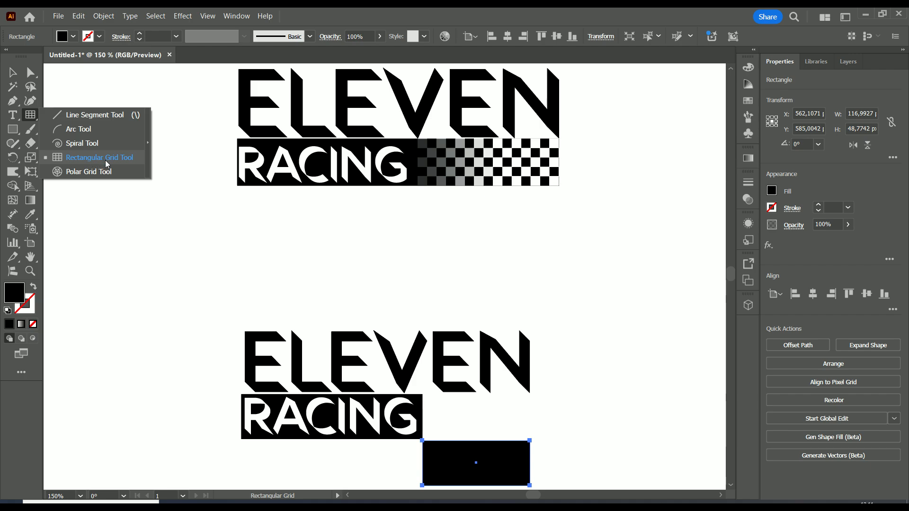
left_click(69, 160)
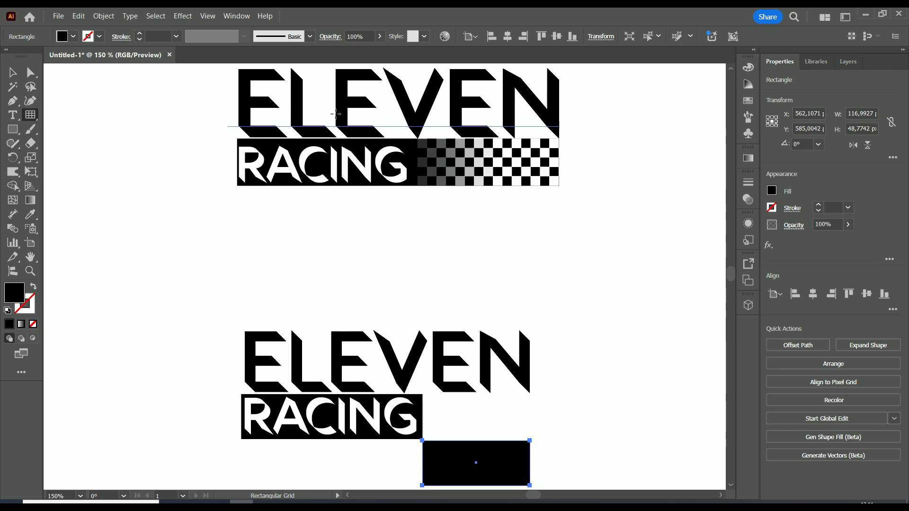
double_click(31, 115)
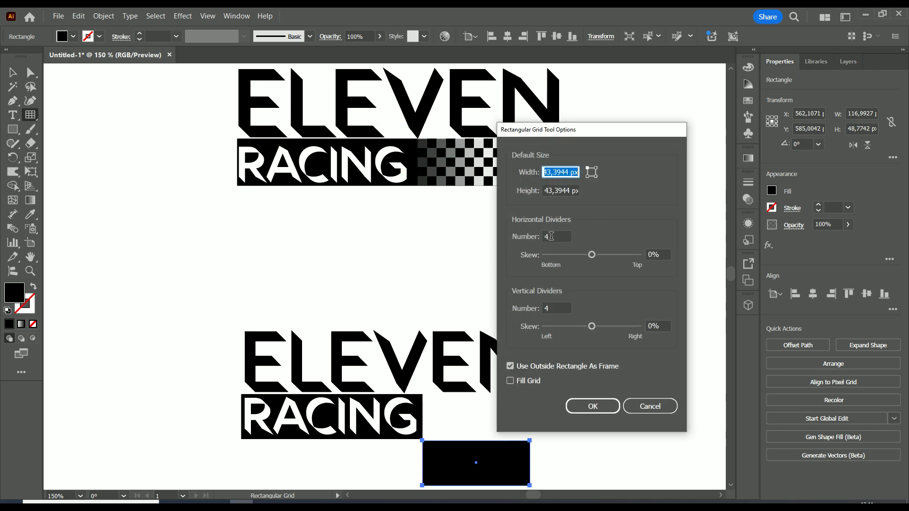
left_click(550, 237)
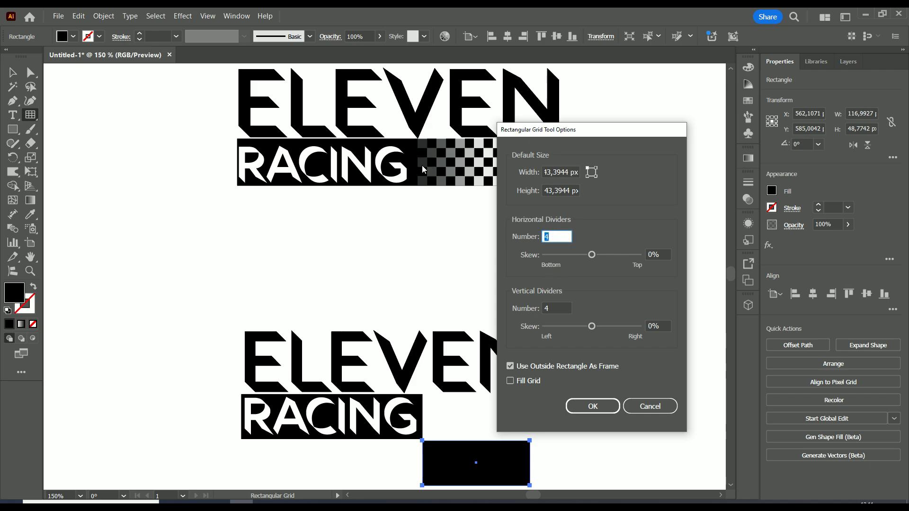
left_click(597, 406)
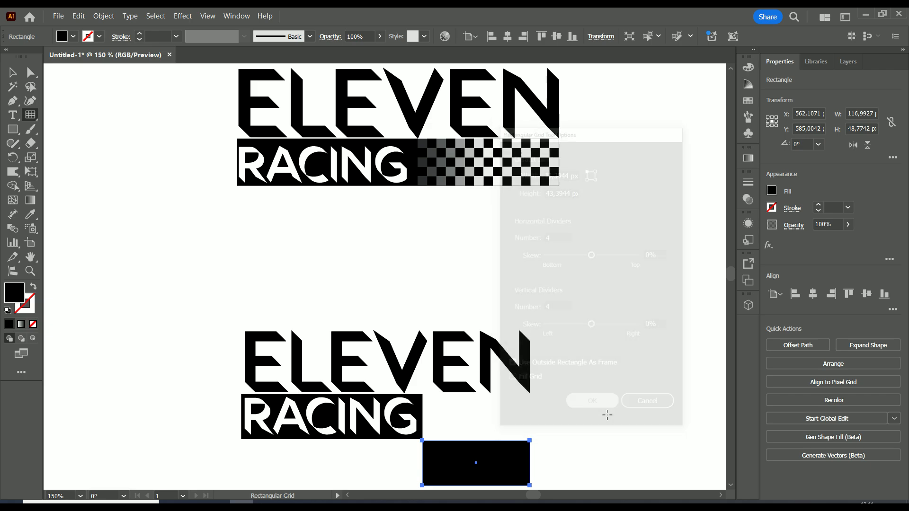
scroll(548, 325, "down", 5)
scroll(547, 325, "right", 3)
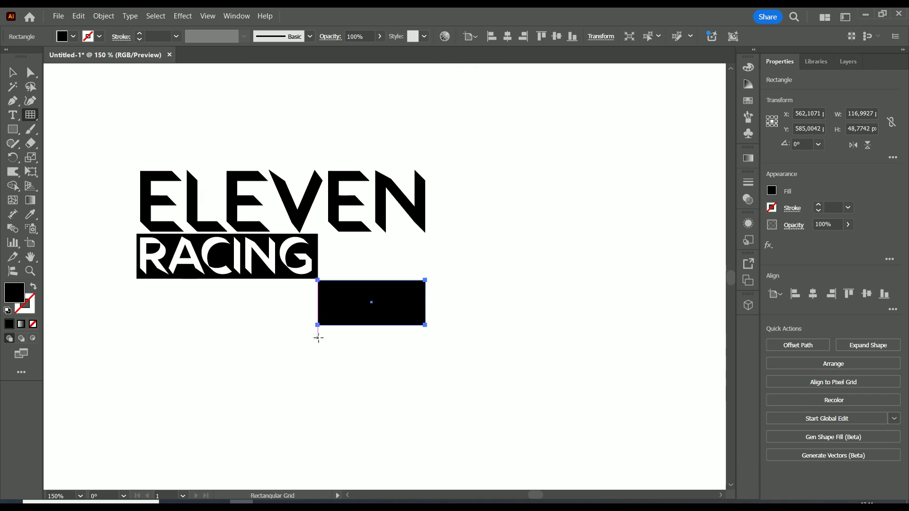
left_click_drag(318, 337, 371, 391)
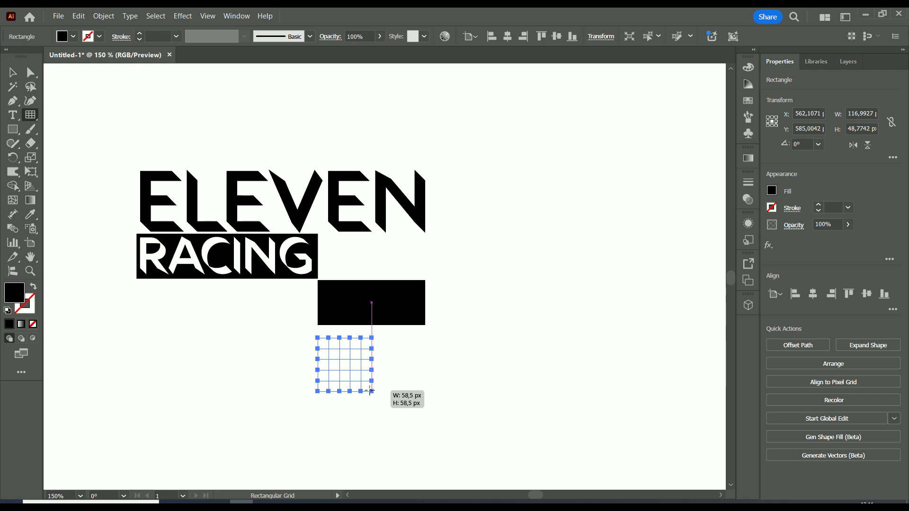
left_click_drag(371, 391, 371, 391)
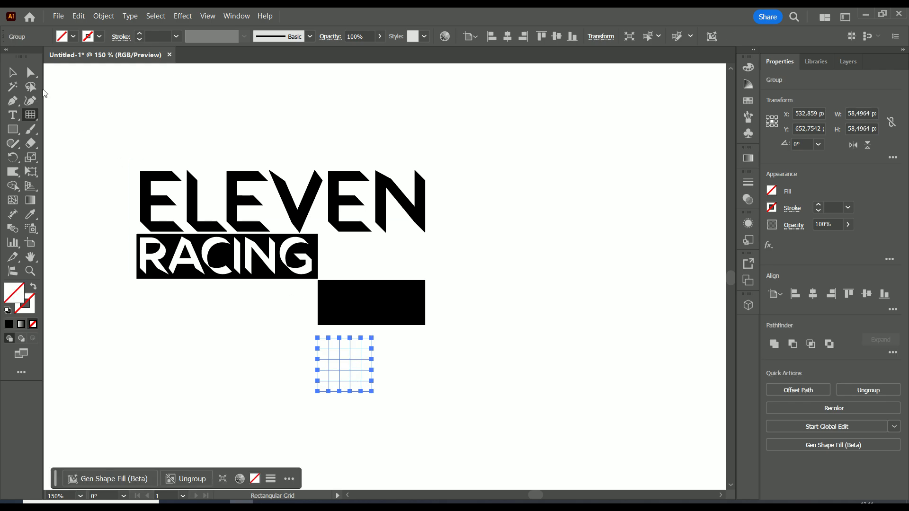
Move the grid onto the left end of the short black rectangle and give it a white stroke
left_click(10, 73)
left_click_drag(343, 364, 452, 332)
left_click(772, 209)
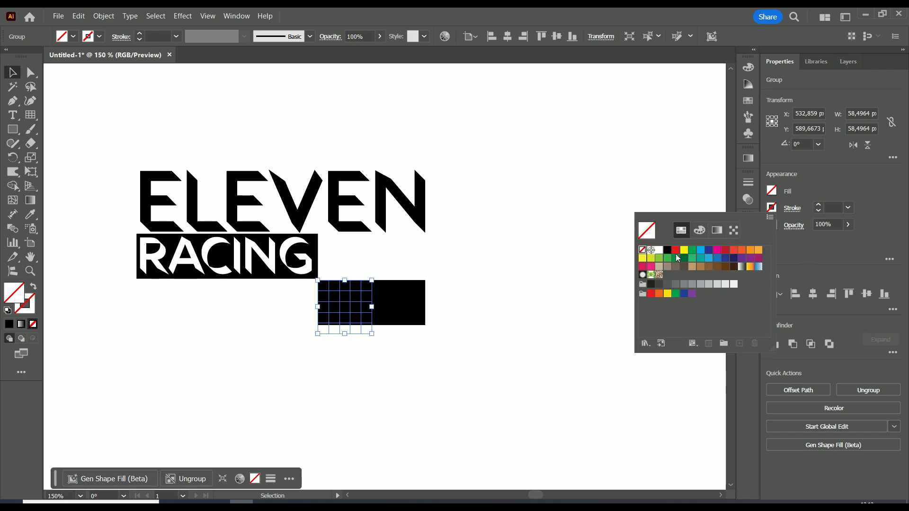
left_click(659, 251)
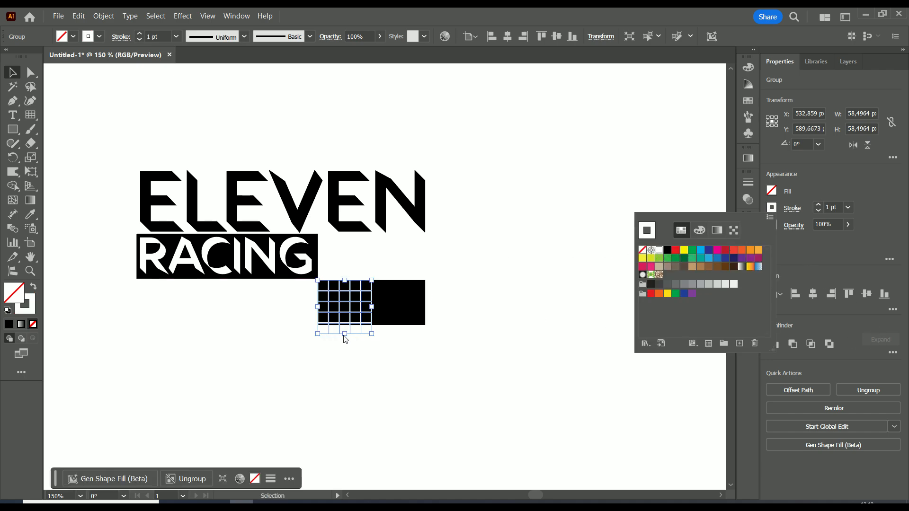
Stretch the grid horizontally so its cells span the full width of the black rectangle
left_click(10, 74)
left_click(284, 352)
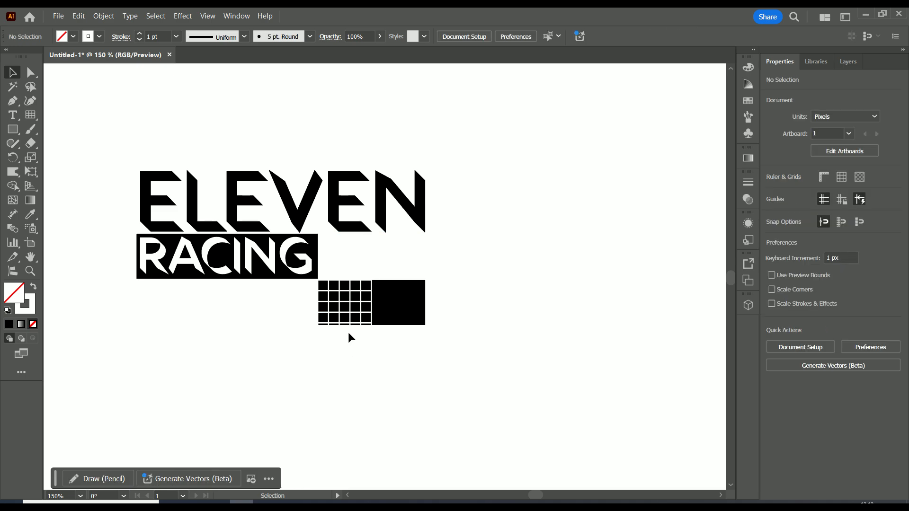
left_click(361, 307)
scroll(361, 305, "up", 2)
left_click_drag(333, 362, 327, 345)
left_click_drag(318, 309, 492, 314)
Shrink the RACING text's area frame so it fits tightly around the text
left_click_drag(559, 256, 270, 405)
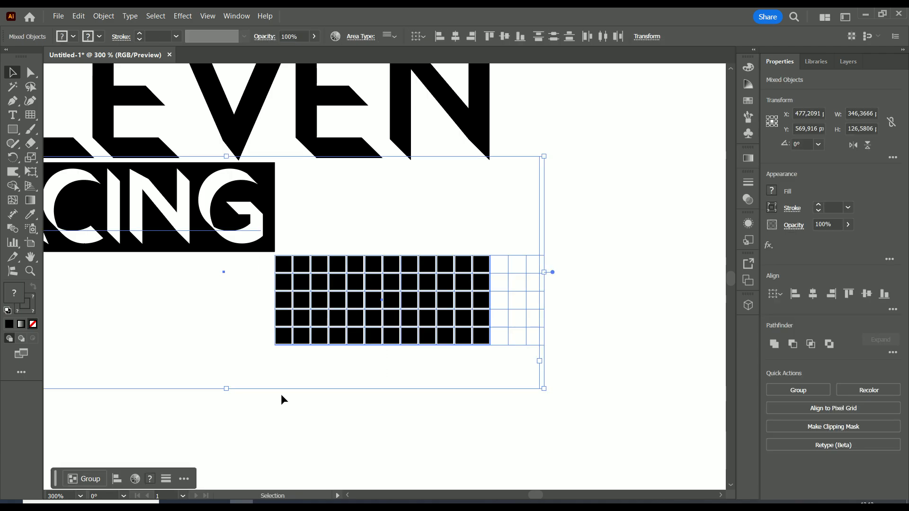
left_click_drag(597, 257, 291, 388)
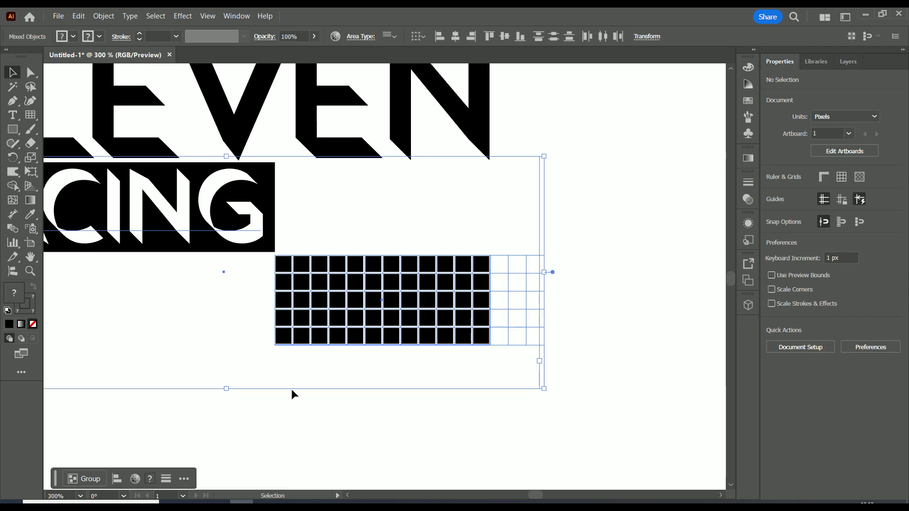
left_click(270, 209)
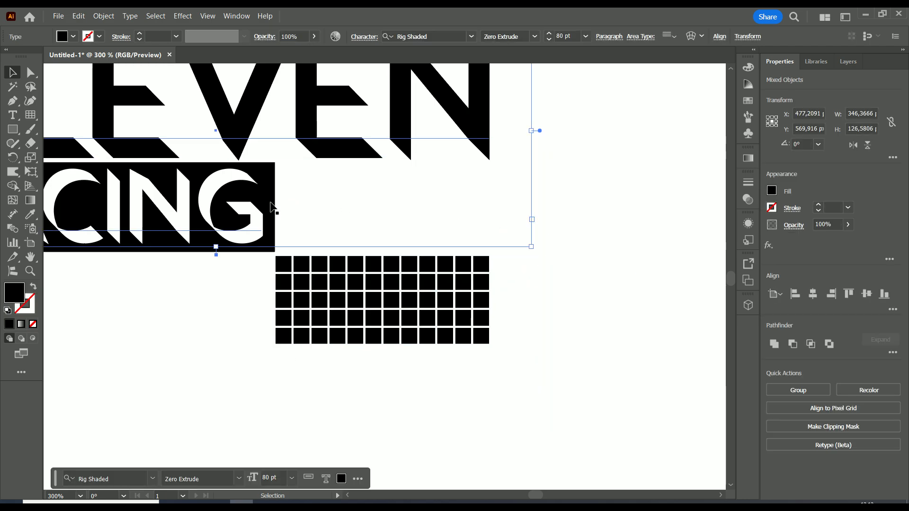
left_click_drag(563, 282, 250, 256)
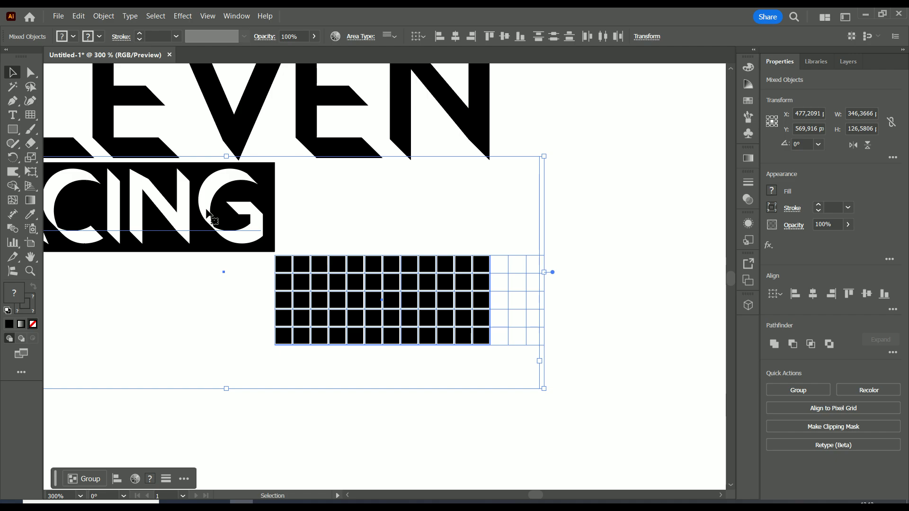
left_click(342, 216)
left_click(207, 207)
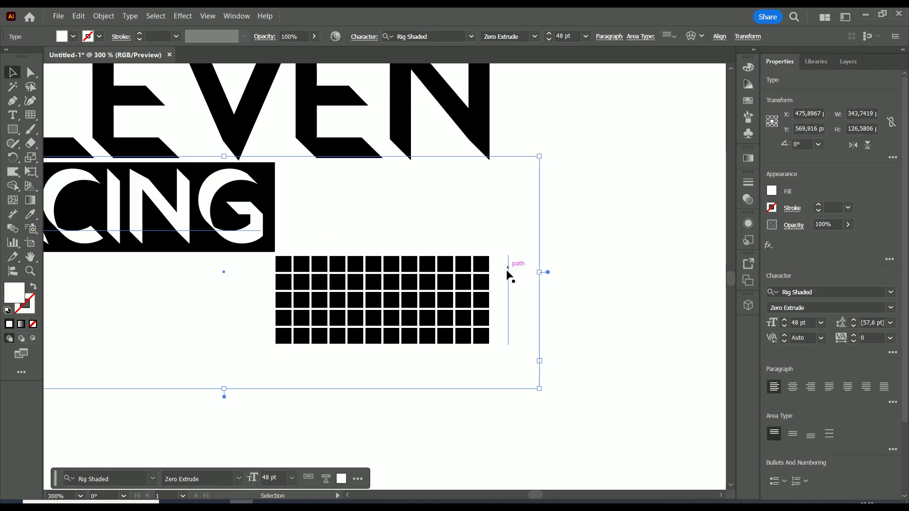
double_click(547, 273)
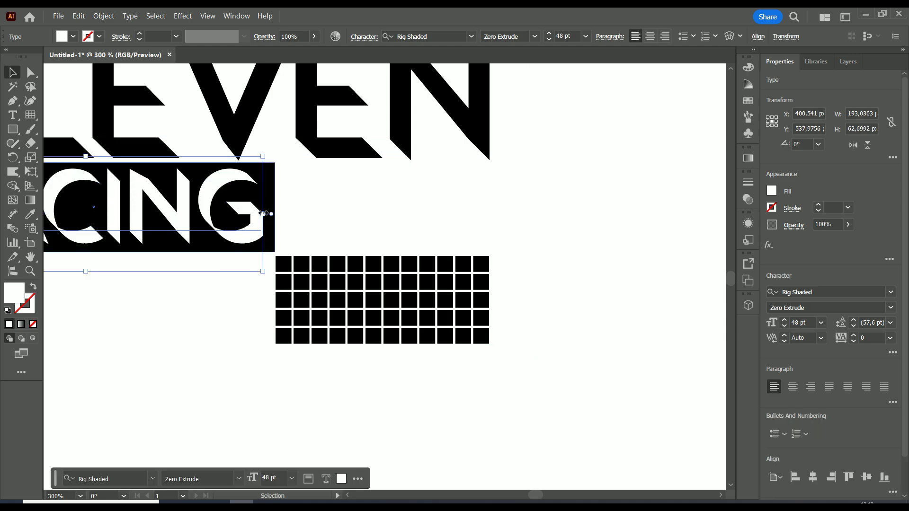
scroll(236, 218, "down", 2)
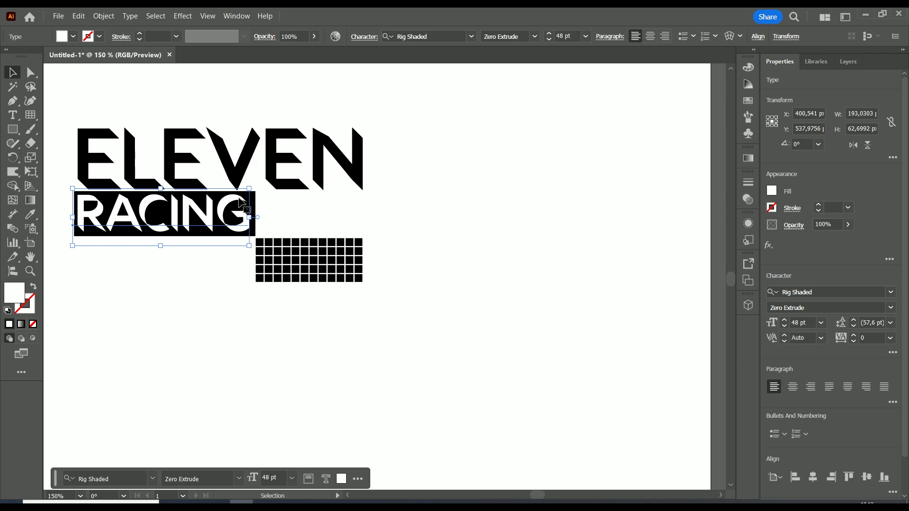
left_click(403, 235)
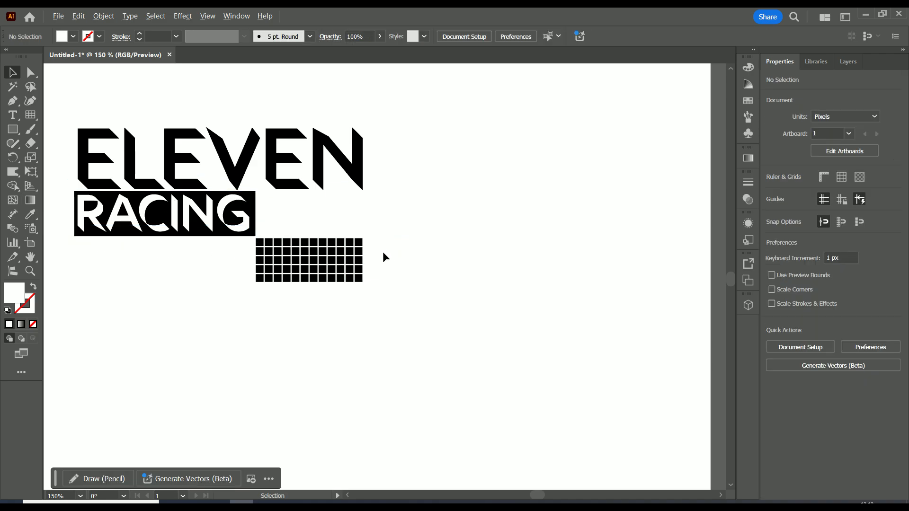
Select the grid together with the black rectangle behind it and switch to the Shape Builder tool
scroll(382, 252, "up", 1)
left_click_drag(383, 223, 400, 245)
key("ctrl+z")
left_click(403, 249)
left_click(450, 265)
left_click_drag(450, 265, 208, 326)
left_click_drag(258, 298, 296, 326)
scroll(332, 335, "up", 2)
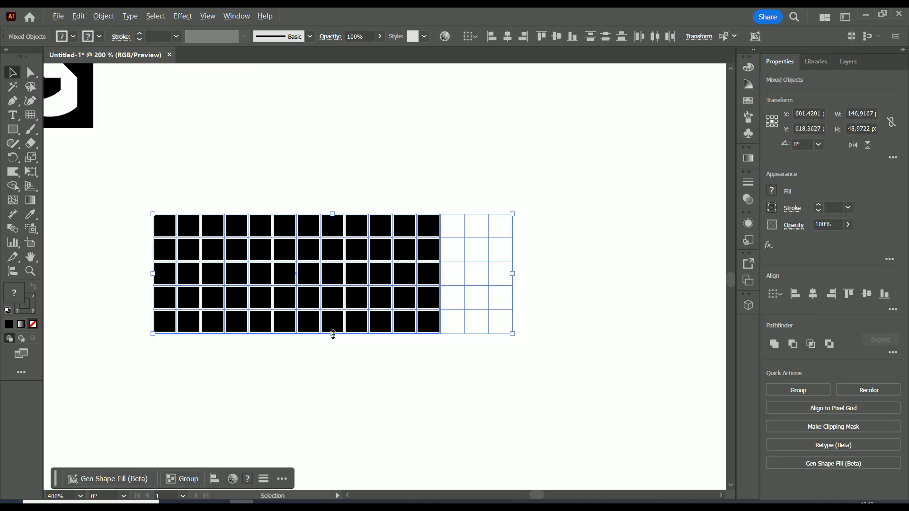
left_click_drag(266, 366, 349, 371)
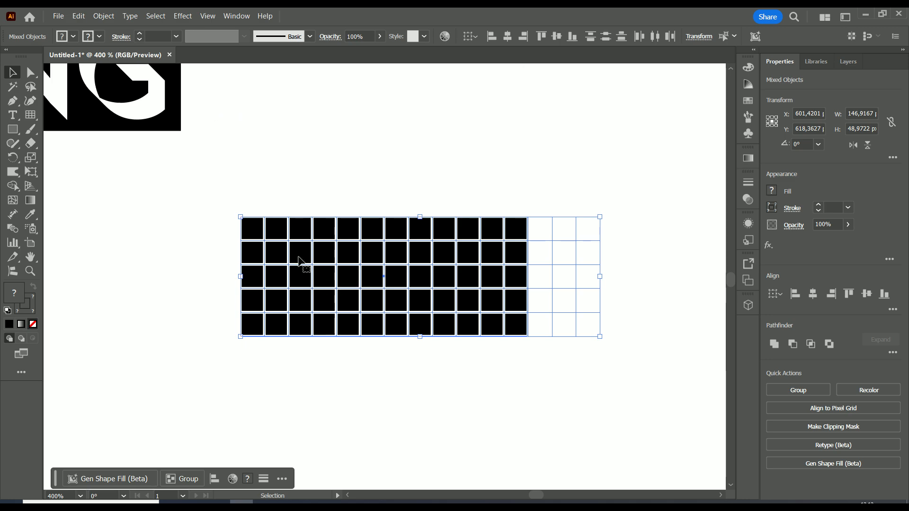
left_click_drag(631, 202, 194, 372)
left_click(12, 186)
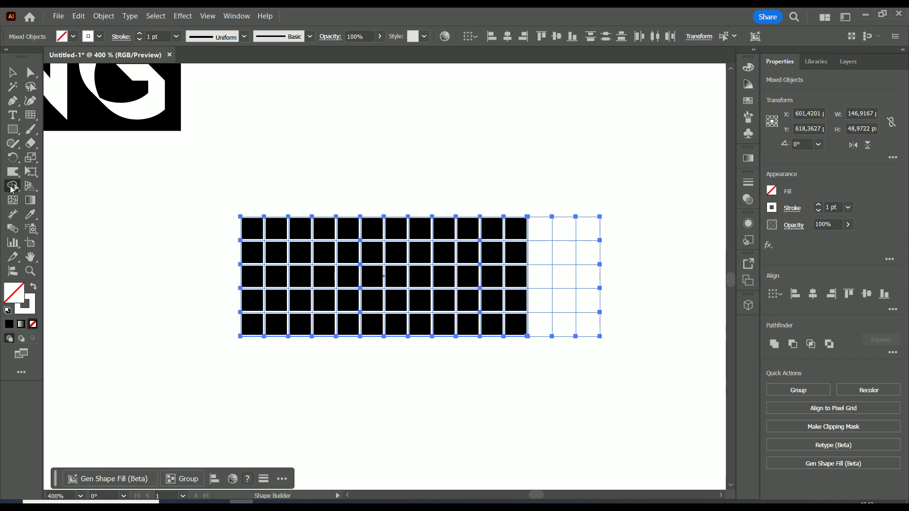
Open the Color Guide panel showing grey shades and tints for the selection
left_click(751, 86)
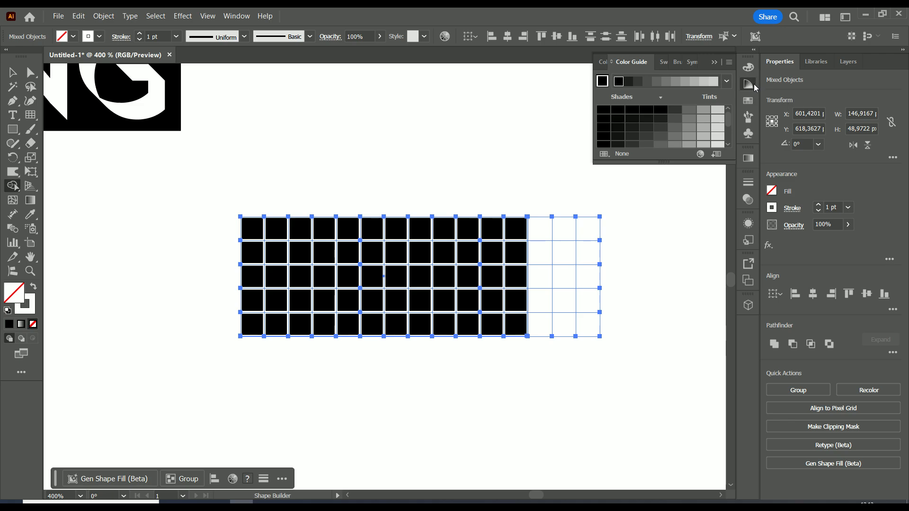
left_click(240, 16)
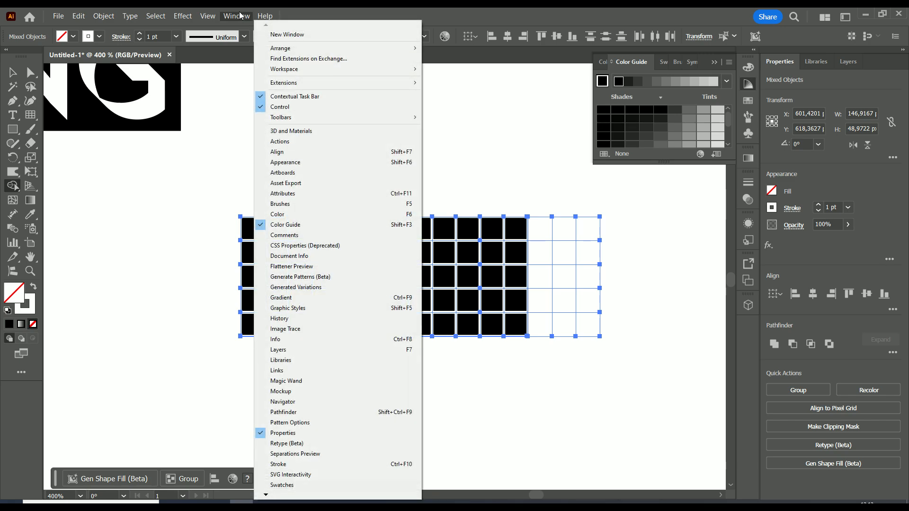
mouse_move(296, 71)
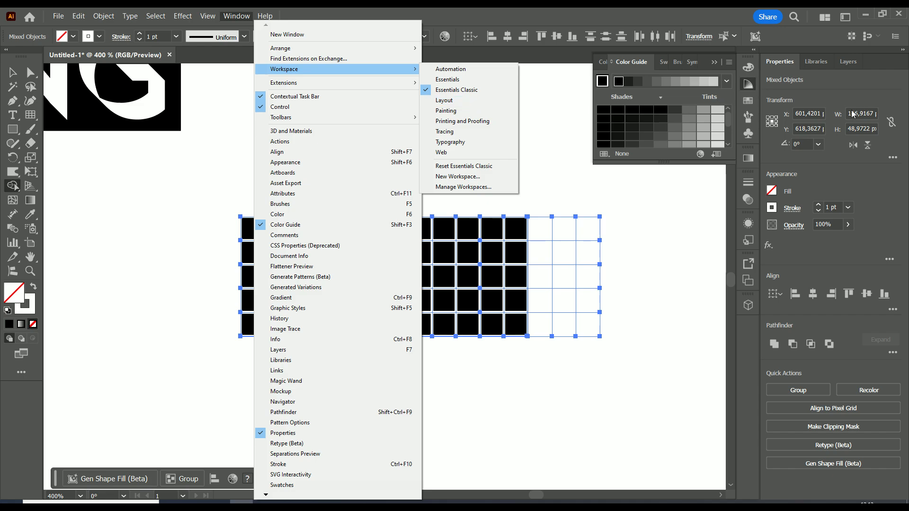
left_click(752, 84)
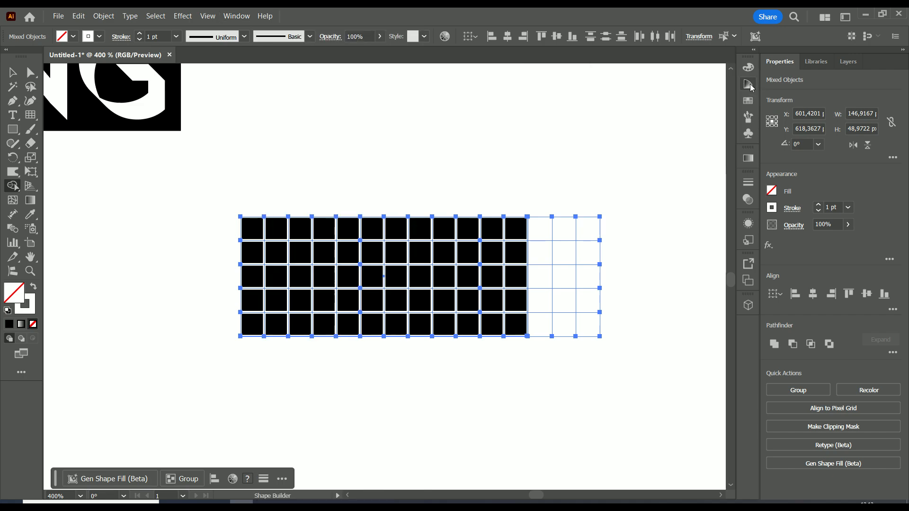
left_click(749, 84)
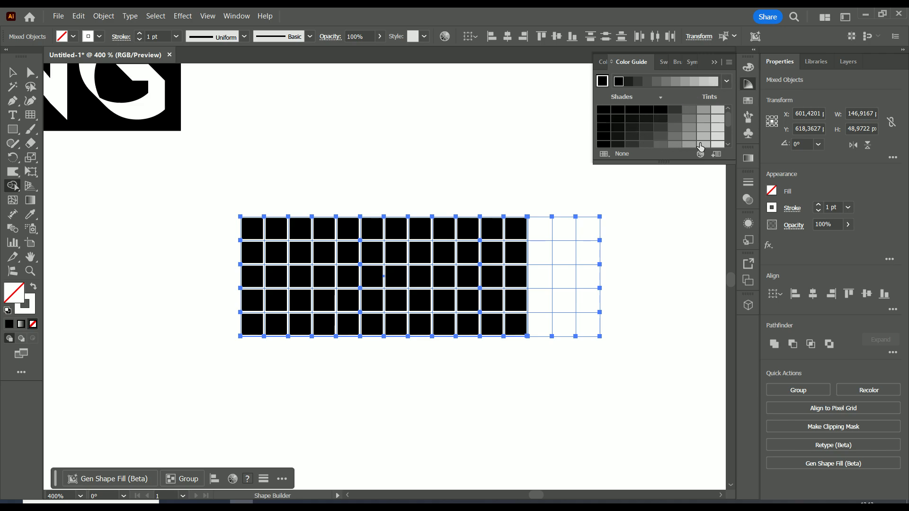
left_click_drag(729, 121, 730, 124)
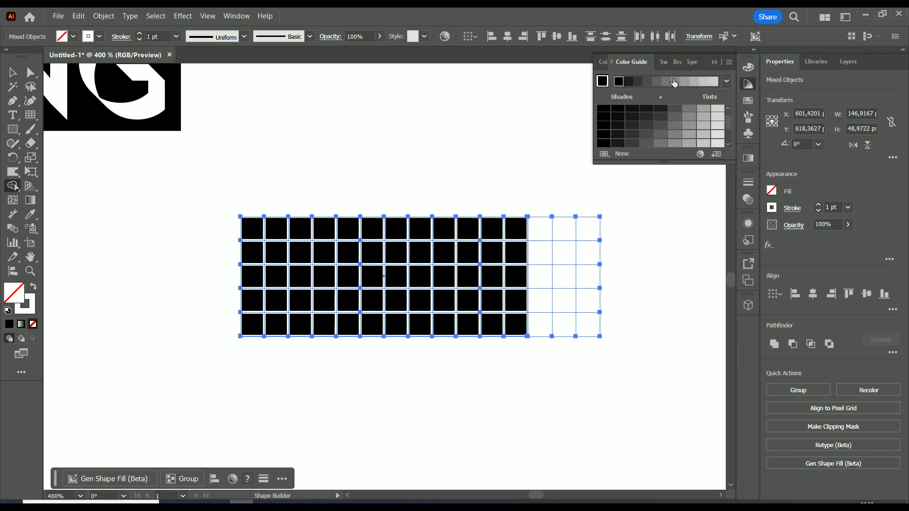
left_click(699, 156)
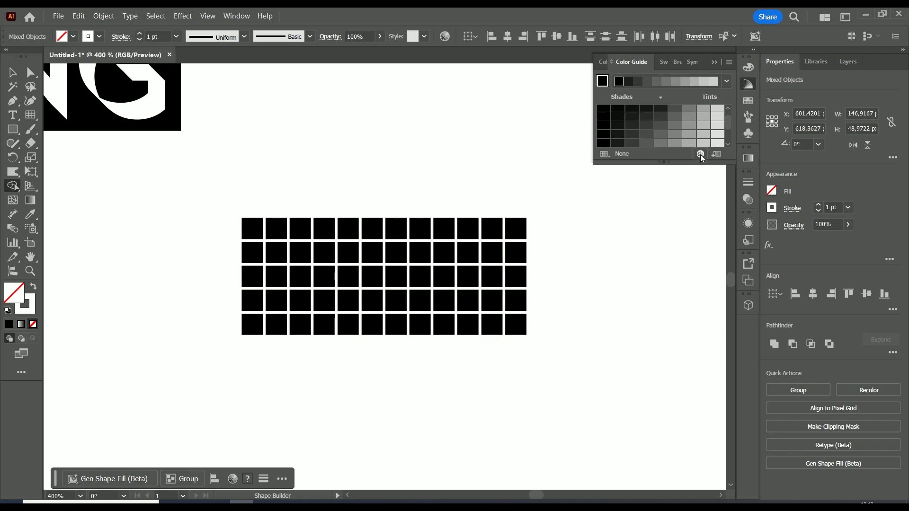
left_click(592, 168)
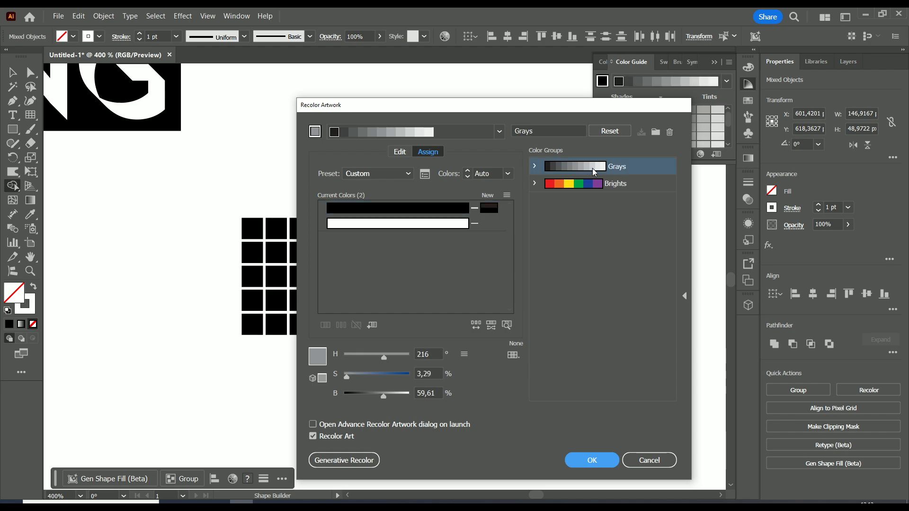
left_click(591, 459)
scroll(730, 126, "down", 4)
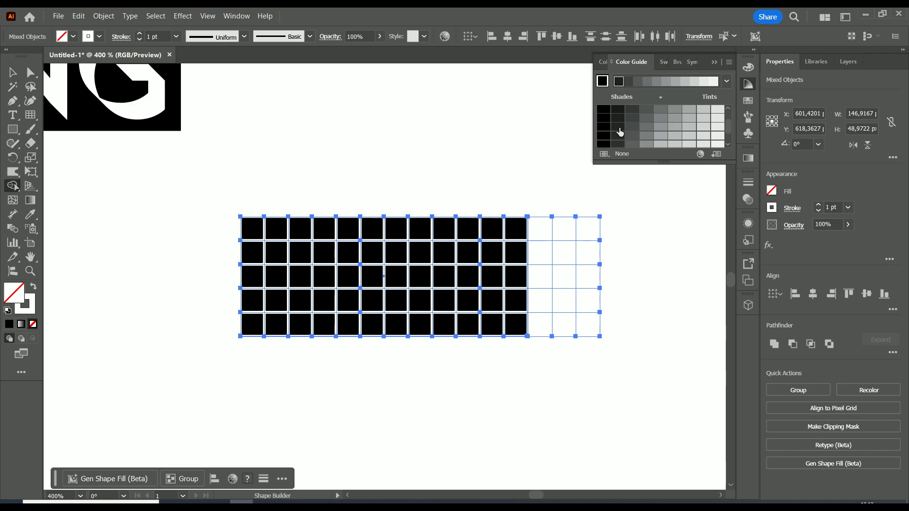
Pick a dark grey shade and fill the first, third and fifth cells of the first column with Shape Builder
left_click(619, 128)
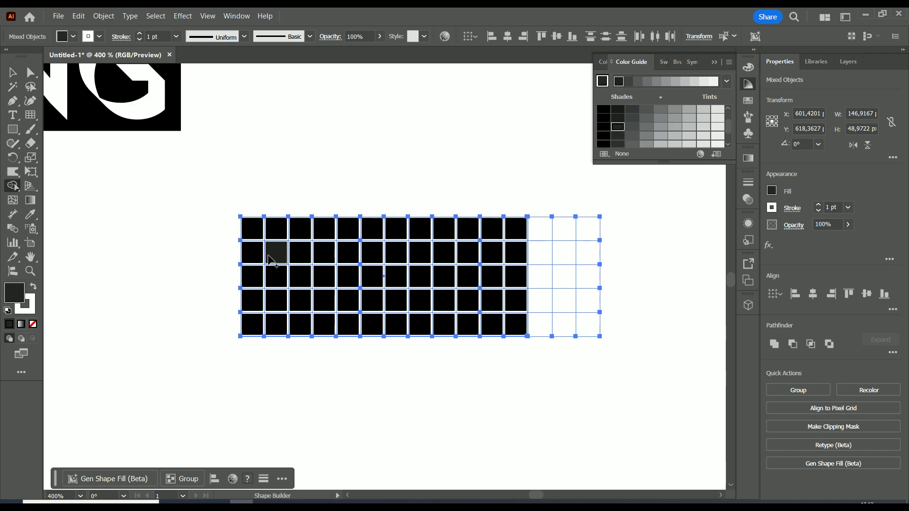
left_click(253, 232)
left_click(253, 277)
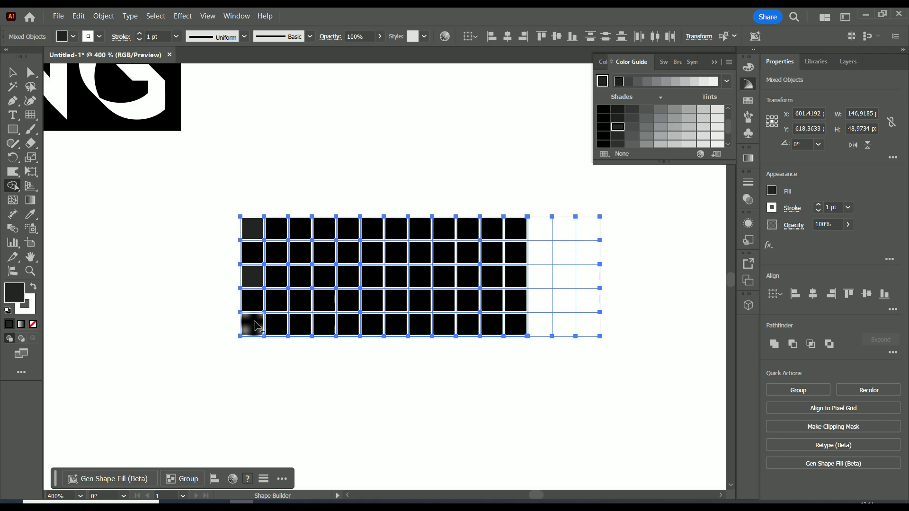
left_click(253, 325)
Pick a slightly lighter grey shade and fill the second and fourth cells of the second column
left_click(633, 128)
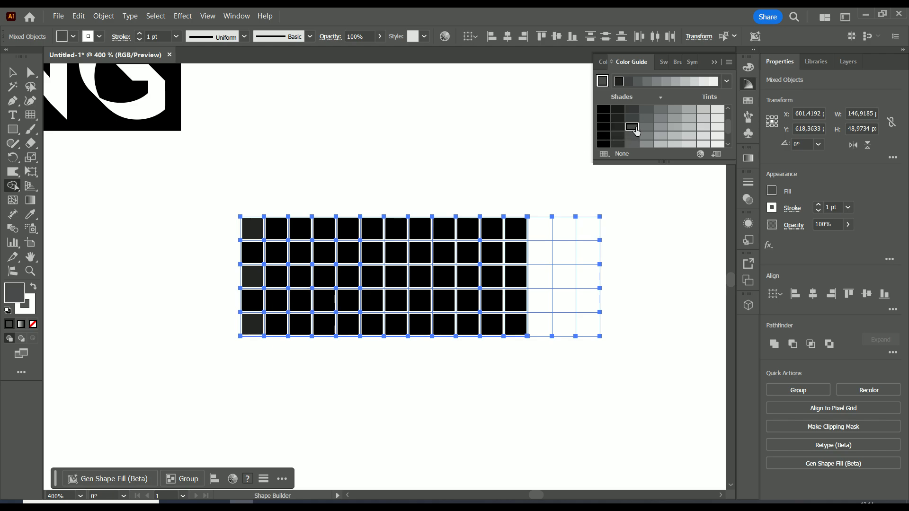
left_click(278, 254)
left_click(277, 301)
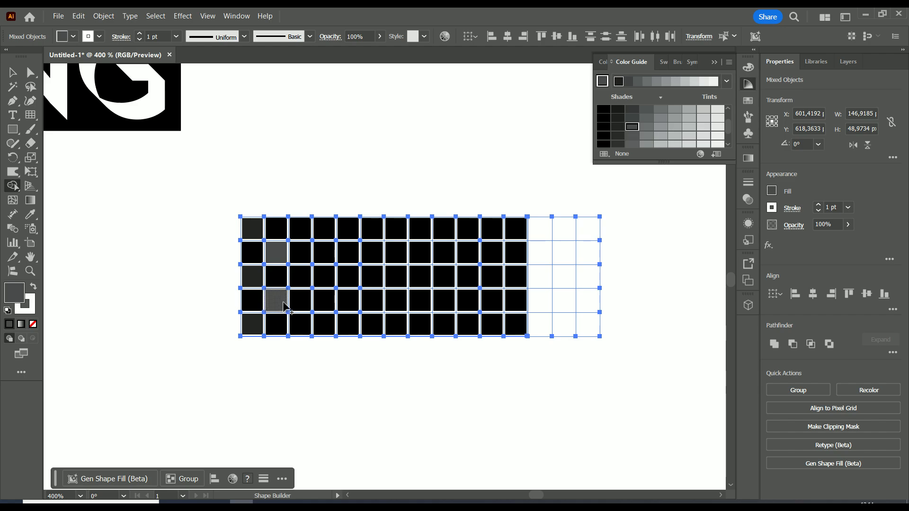
Pick the next lighter grey and fill the first, third and fifth cells of the third column
left_click(646, 128)
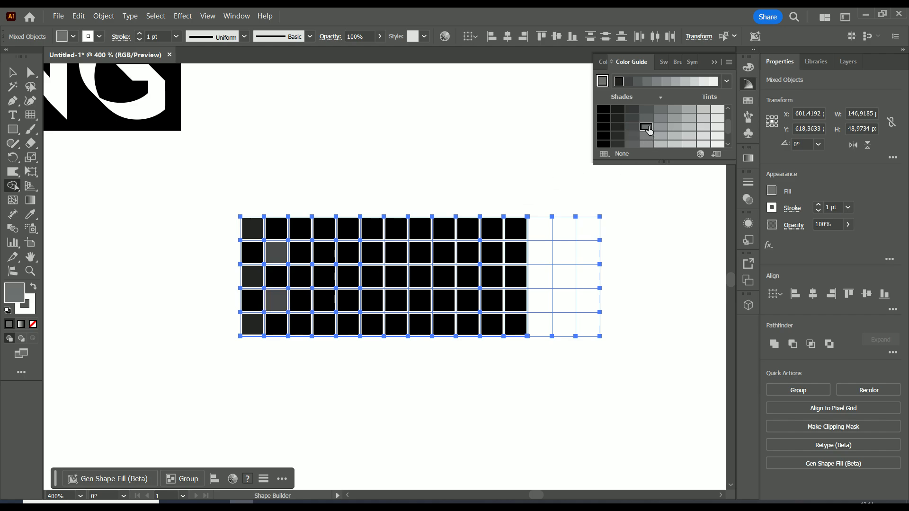
left_click(300, 229)
left_click(300, 275)
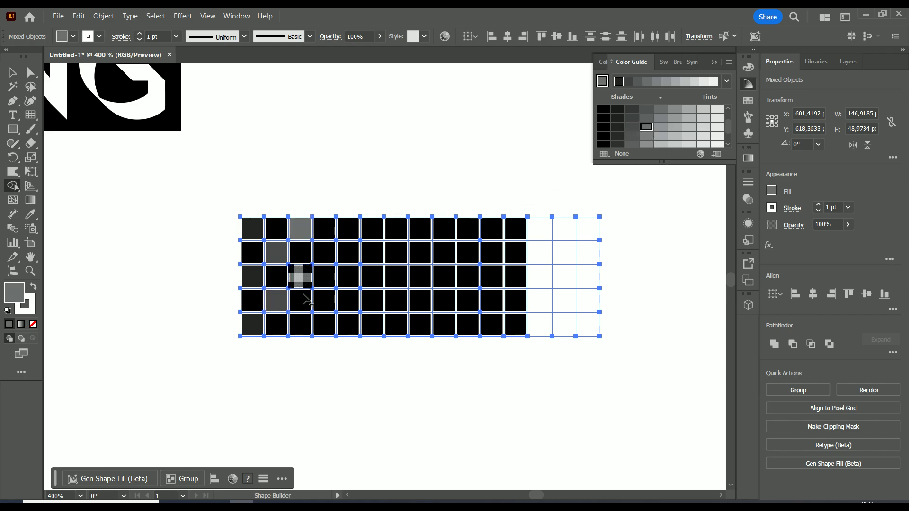
left_click(308, 326)
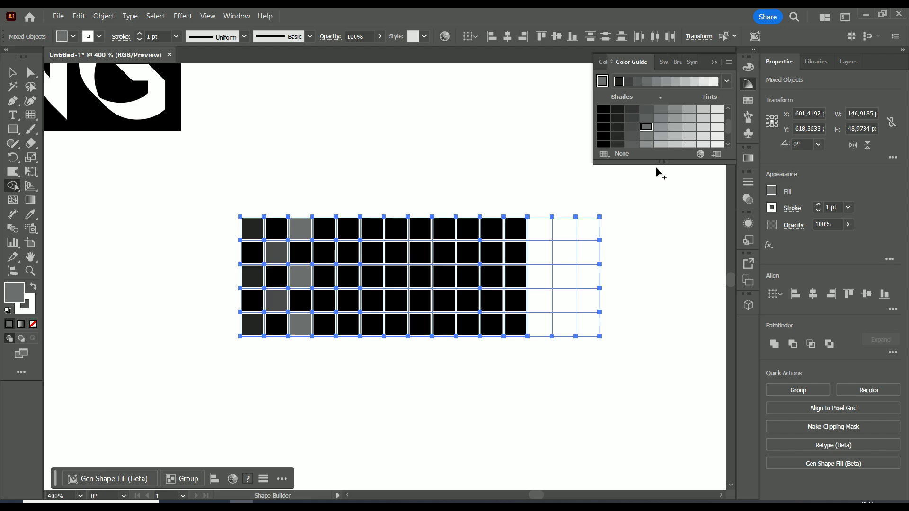
Pick a lighter grey and fill the second and fourth cells of the fourth column
left_click(660, 128)
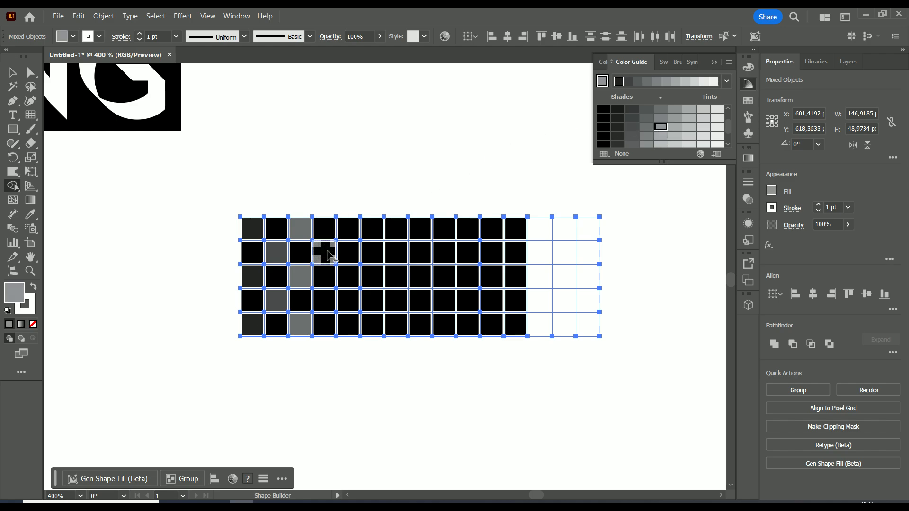
left_click(324, 252)
left_click(329, 306)
Pick the next lighter grey and fill the first, third and fifth cells of the fifth column
left_click(675, 127)
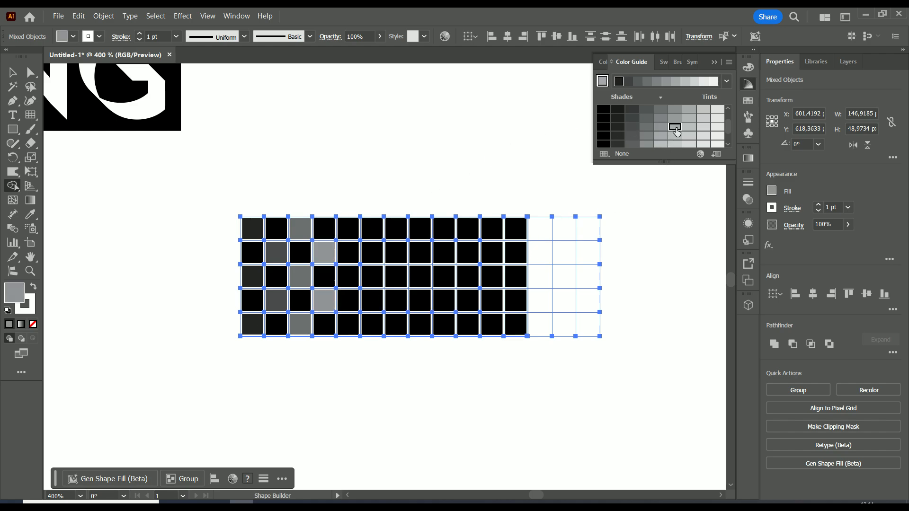
left_click(348, 230)
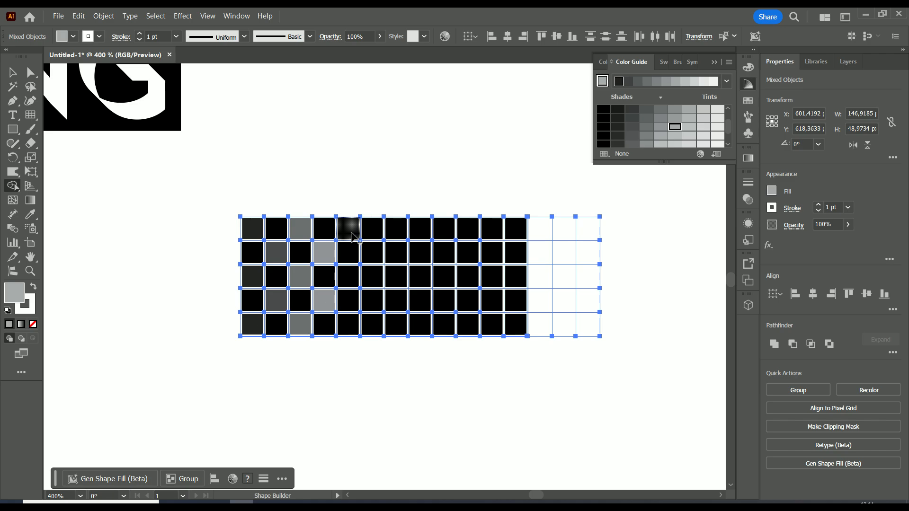
left_click(356, 284)
left_click(350, 322)
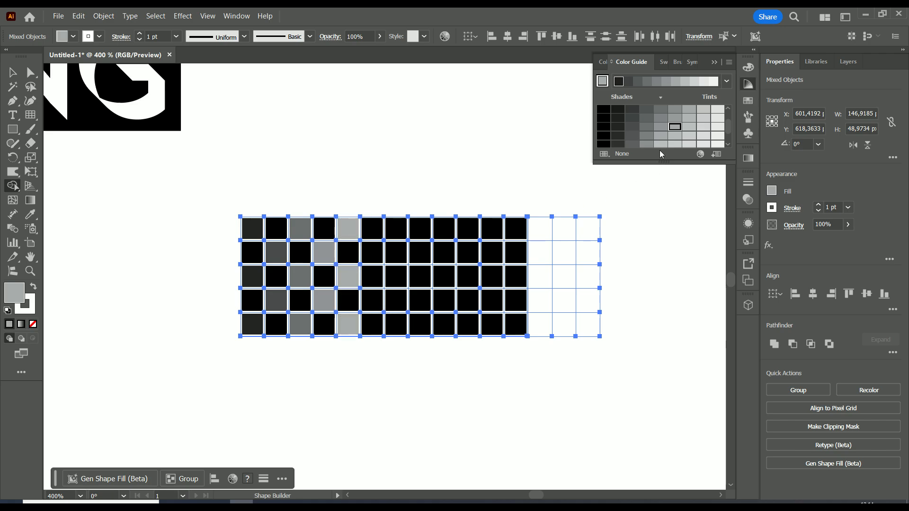
Pick a light grey tint and fill the second and fourth cells of the sixth column
left_click(689, 128)
left_click(373, 251)
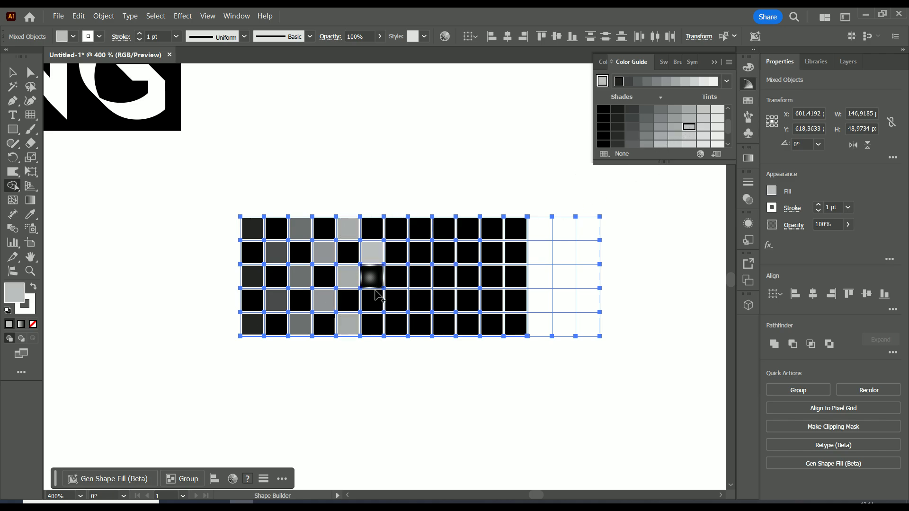
left_click(391, 296)
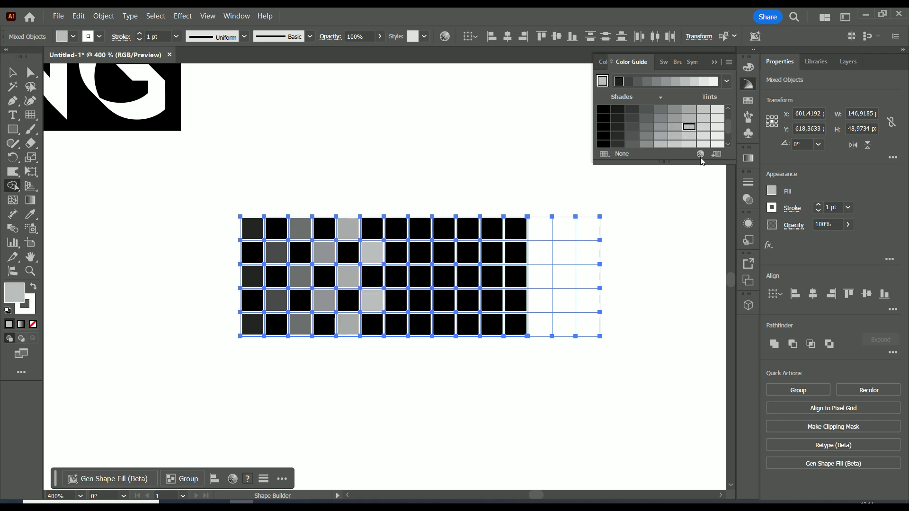
Pick a lighter grey tint and fill the first, third and fifth cells of the seventh column
left_click(703, 127)
left_click(396, 229)
left_click(396, 276)
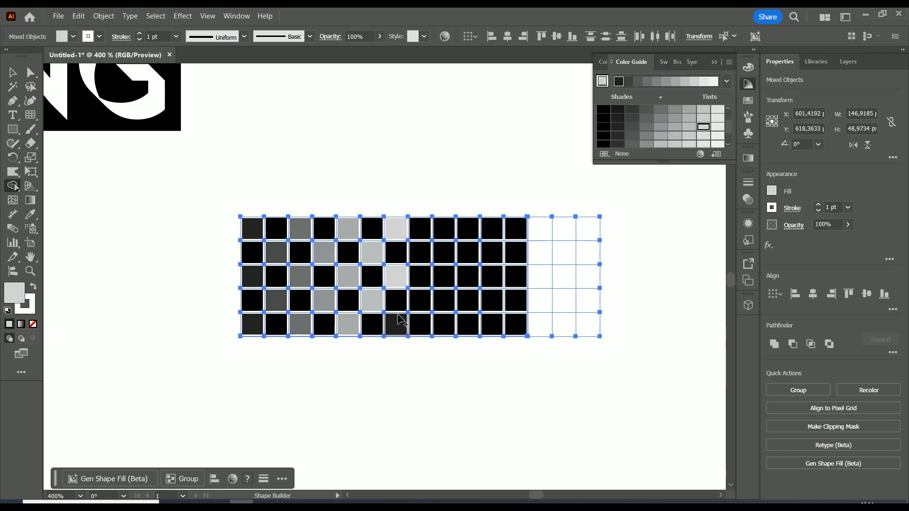
left_click(396, 325)
Pick the lightest grey tint and fill the second and fourth cells of the eighth column
left_click(715, 127)
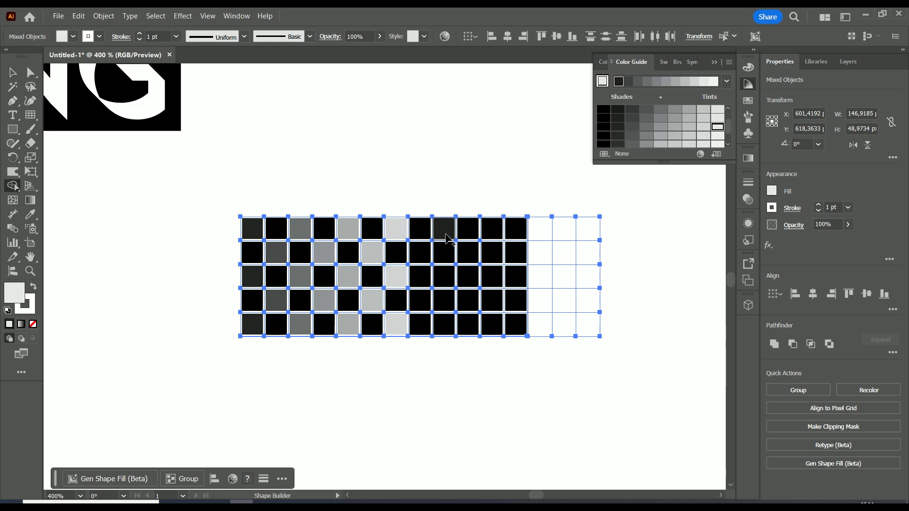
left_click(420, 255)
left_click(422, 303)
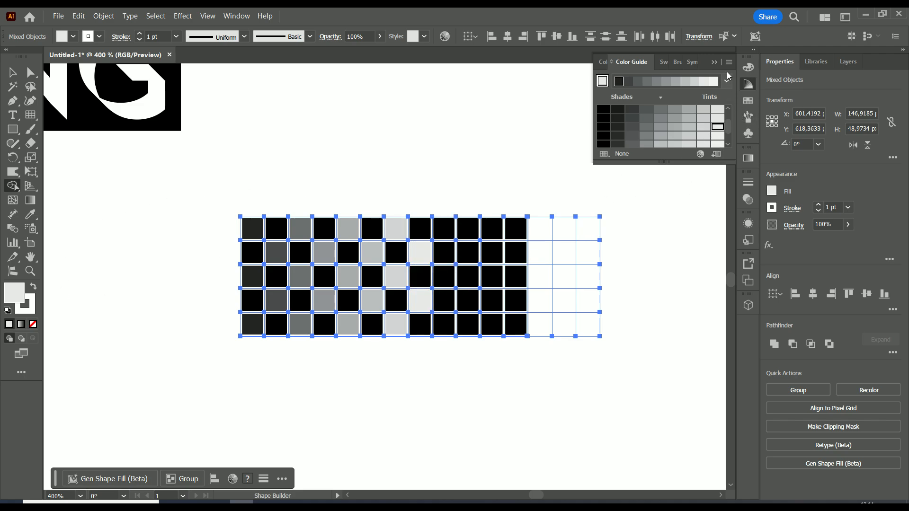
Close the Color Guide, set the fill to white, and fill the first, third and fifth cells of the ninth column
left_click(718, 65)
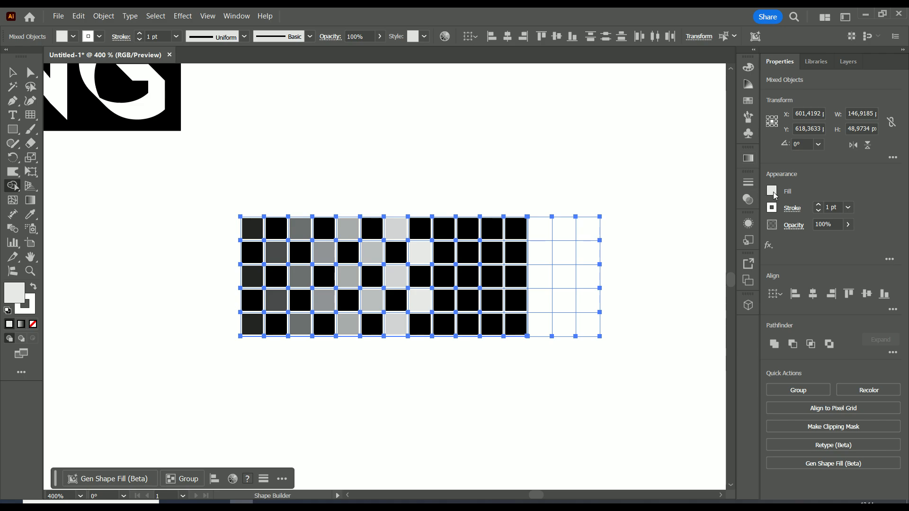
left_click(771, 192)
left_click(658, 233)
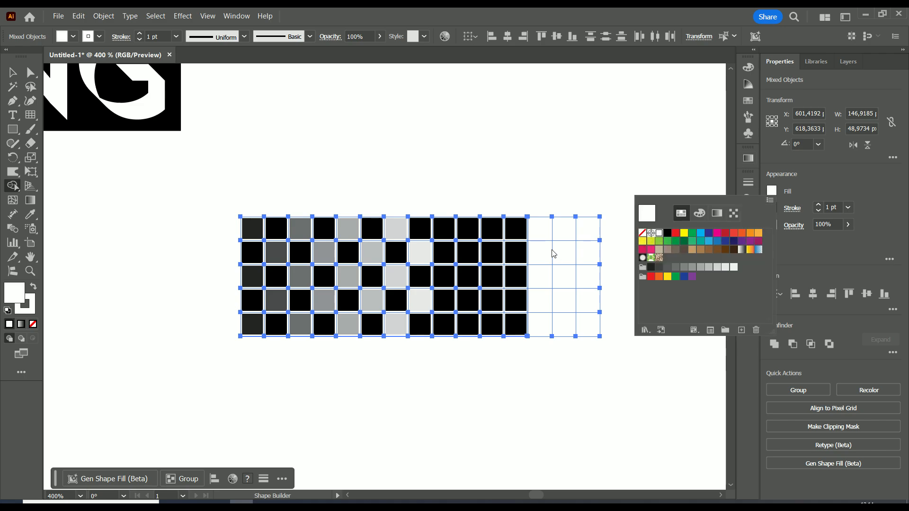
left_click(443, 233)
left_click(444, 232)
left_click(449, 278)
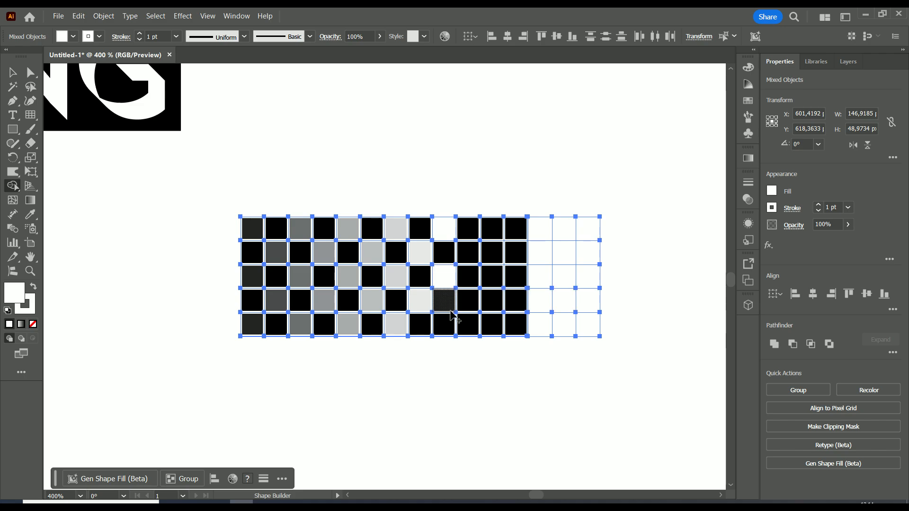
left_click(450, 326)
Fill alternating cells of the tenth to twelfth columns with white to complete the checker pattern
left_click(471, 252)
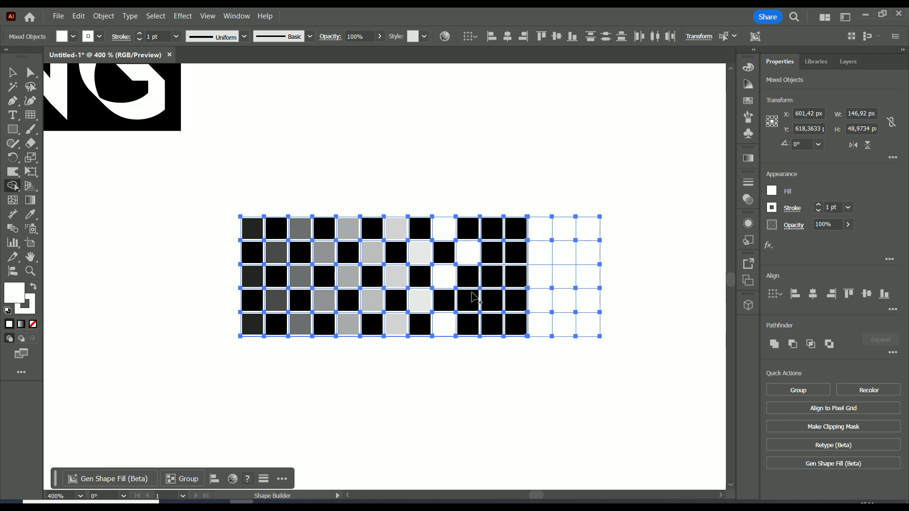
left_click(477, 312)
left_click(491, 325)
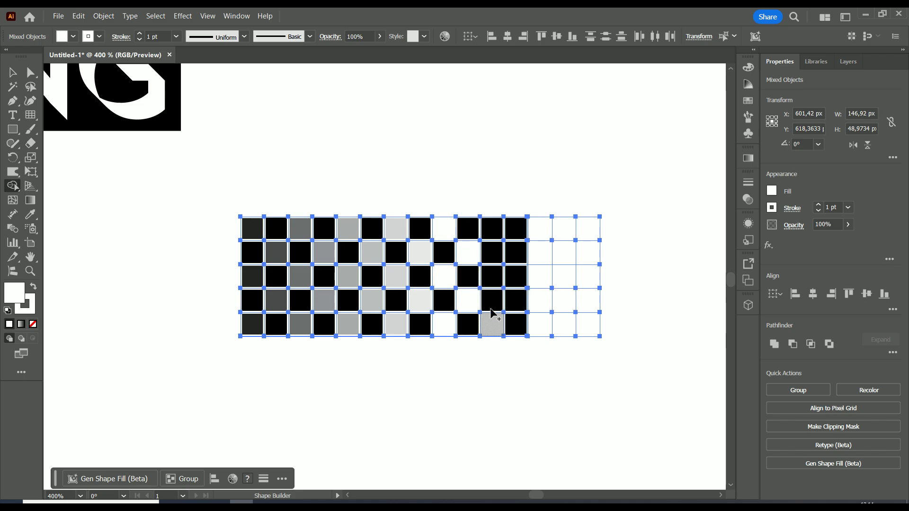
left_click(492, 277)
left_click(495, 233)
left_click(518, 258)
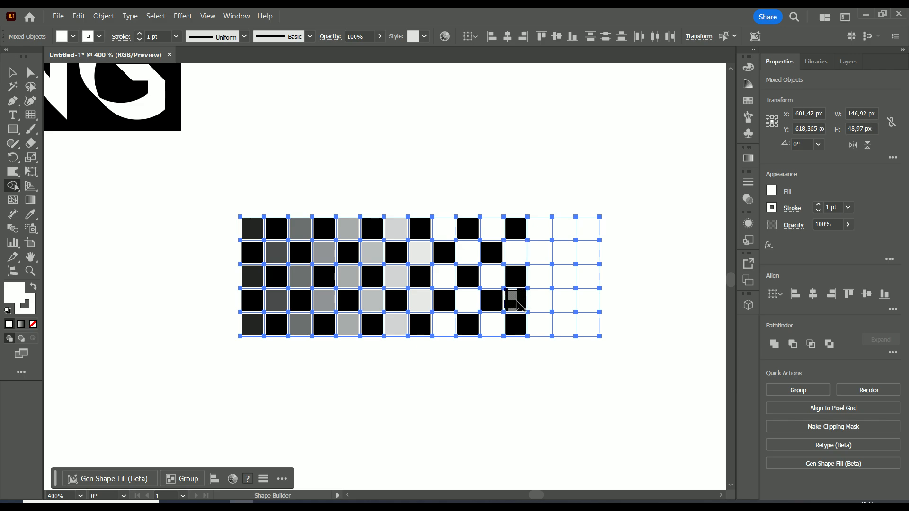
left_click(515, 300)
Switch to the Selection tool, select the whole grid, and set its stroke to None
key("v")
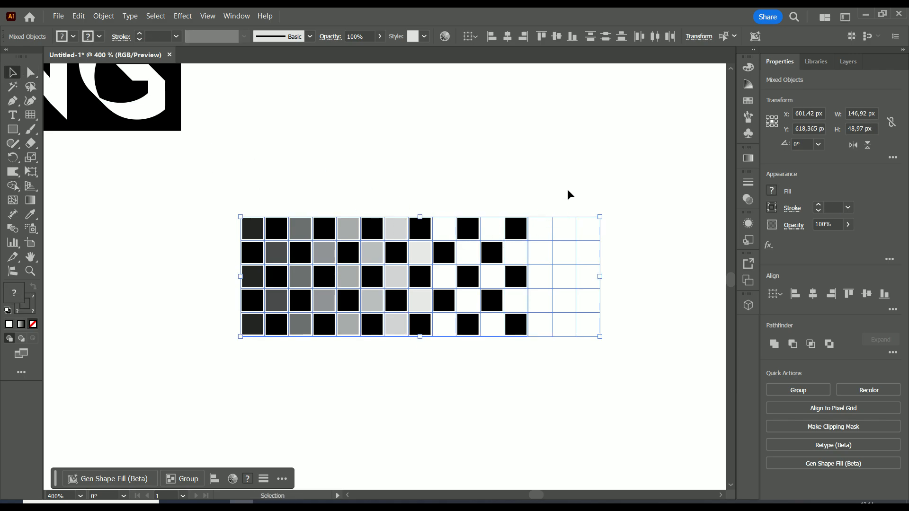
left_click(567, 191)
scroll(567, 213, "down", 1)
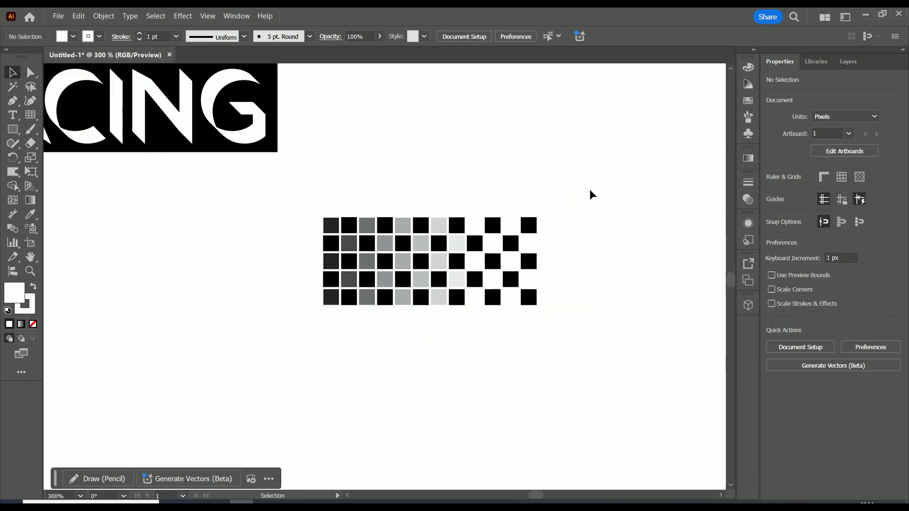
left_click_drag(590, 192, 375, 364)
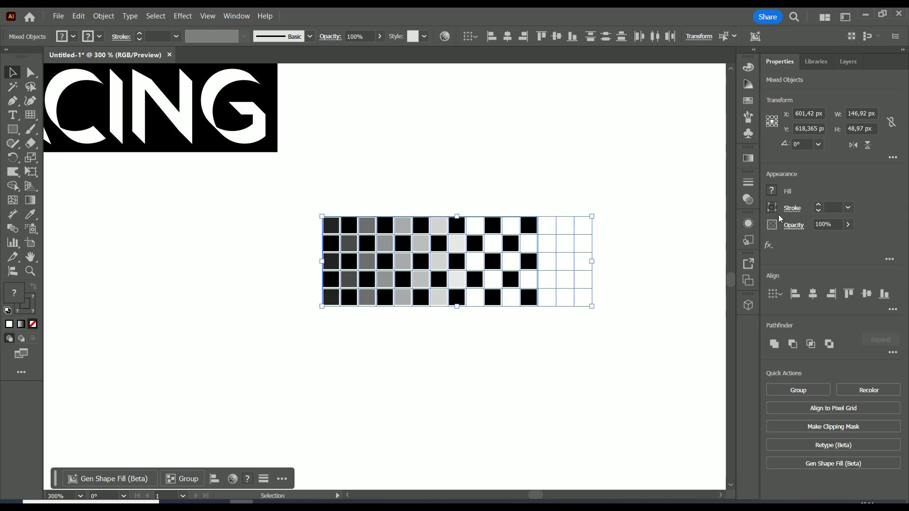
left_click(620, 206)
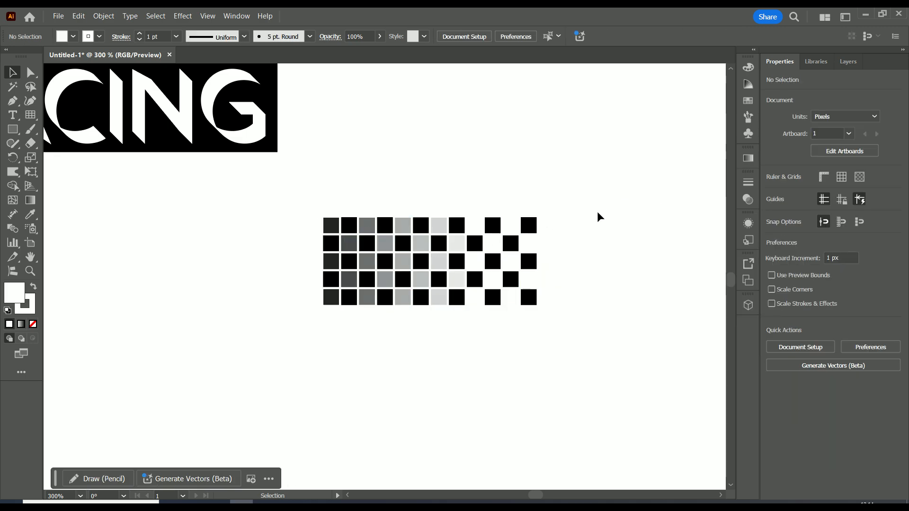
left_click_drag(626, 198, 283, 358)
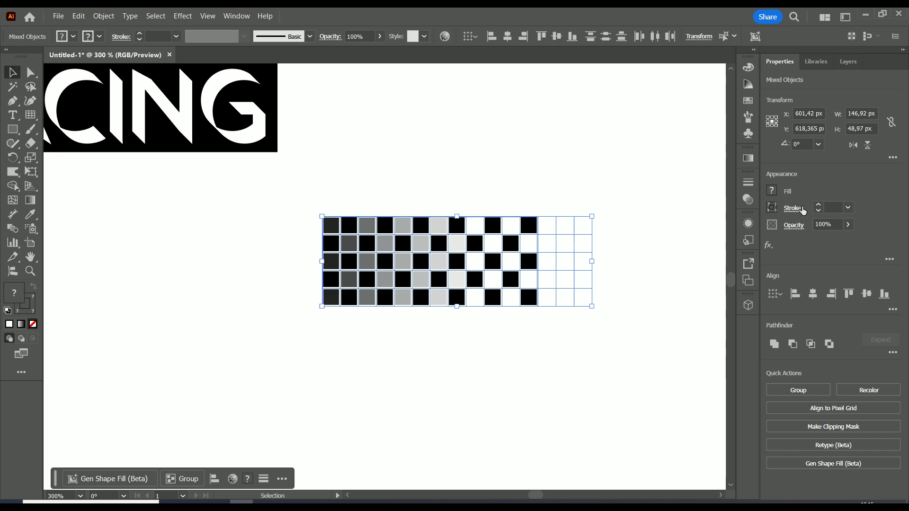
left_click(773, 207)
left_click(643, 251)
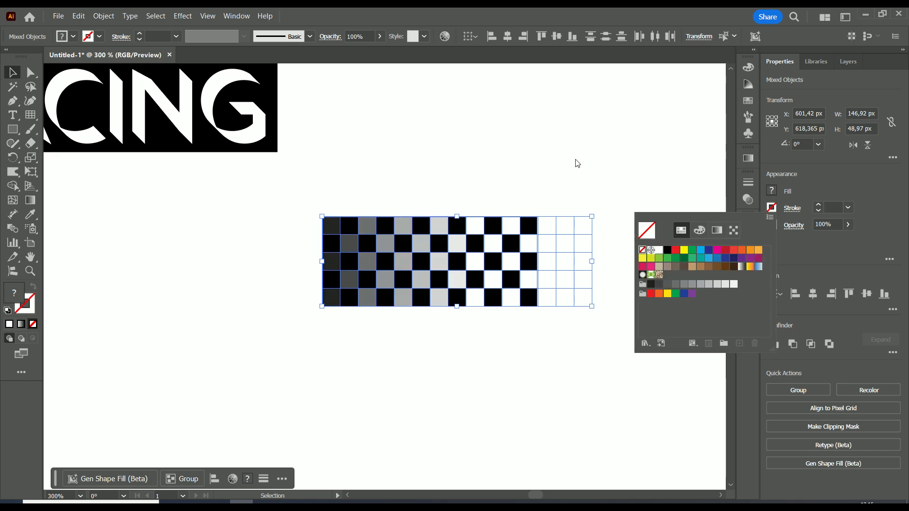
left_click(615, 182)
Move the checkered grid into place beside the RACING text
scroll(605, 191, "down", 2)
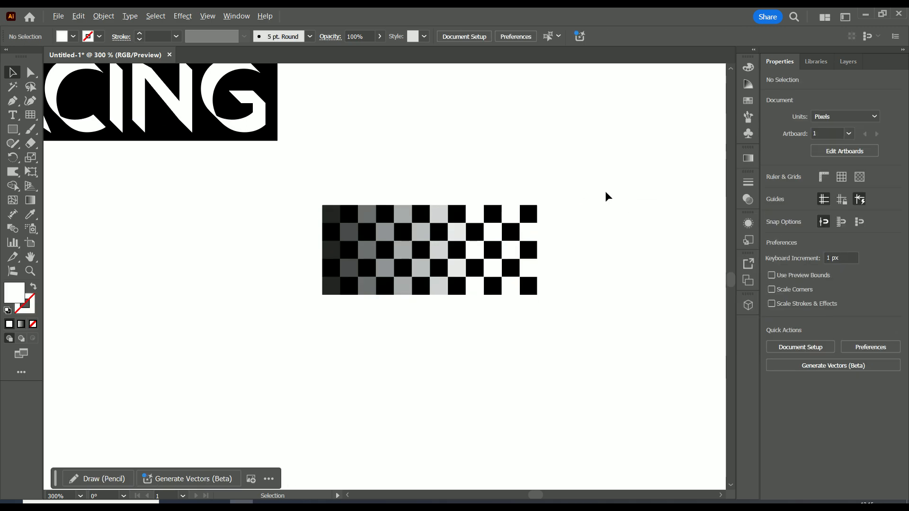
left_click_drag(594, 187, 405, 146)
left_click(657, 145)
scroll(555, 199, "down", 3)
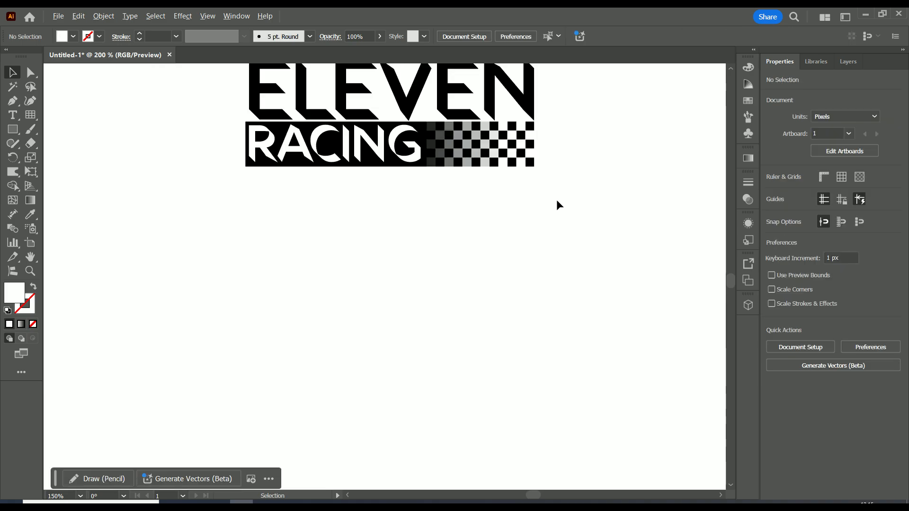
Zoom out to inspect the finished ELEVEN RACING logo
scroll(538, 212, "up", 1)
left_click_drag(582, 189, 658, 273)
scroll(583, 248, "up", 1)
scroll(658, 273, "down", 1)
scroll(658, 273, "up", 1)
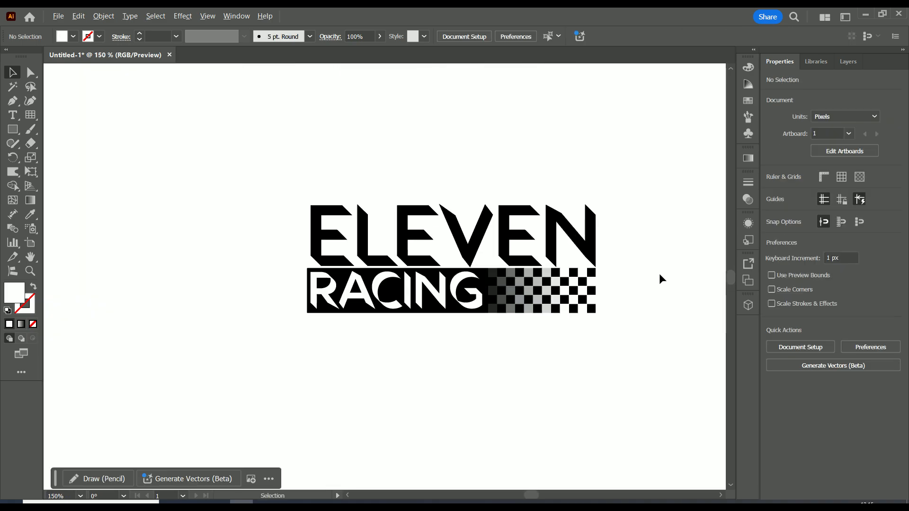
scroll(659, 273, "down", 1)
scroll(662, 266, "up", 1)
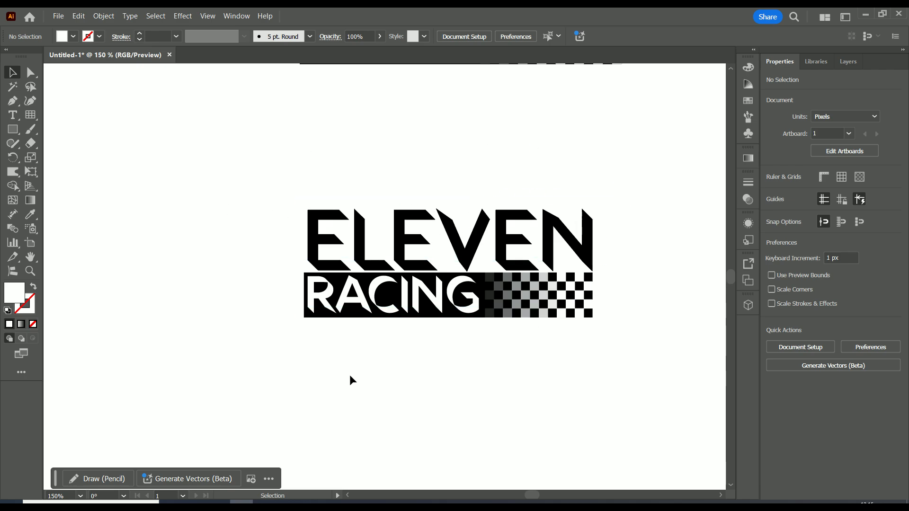
left_click(267, 505)
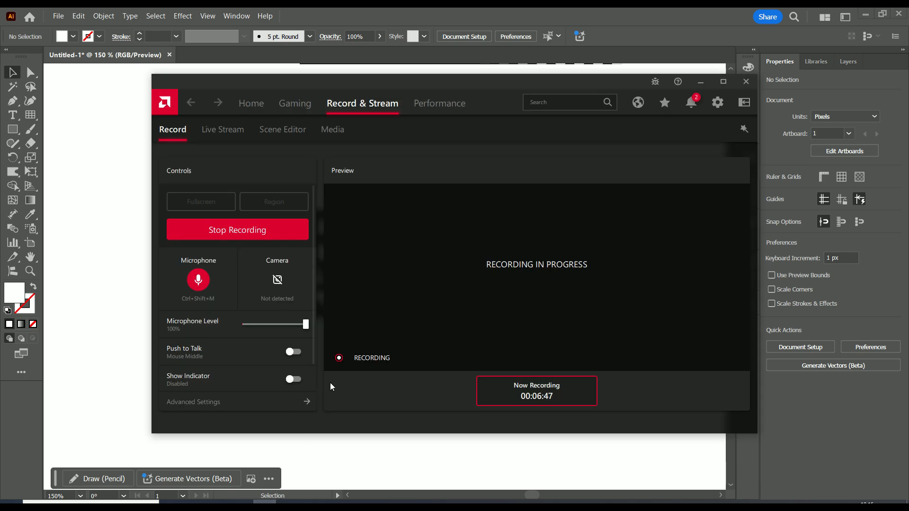